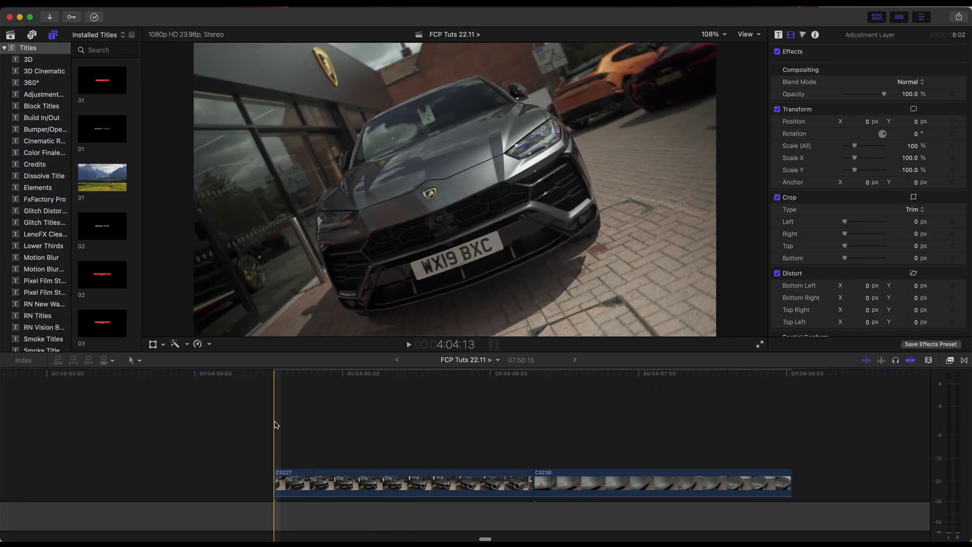
- Play the timeline from the car shot C0227 into the badge close-up C0236
key(space)
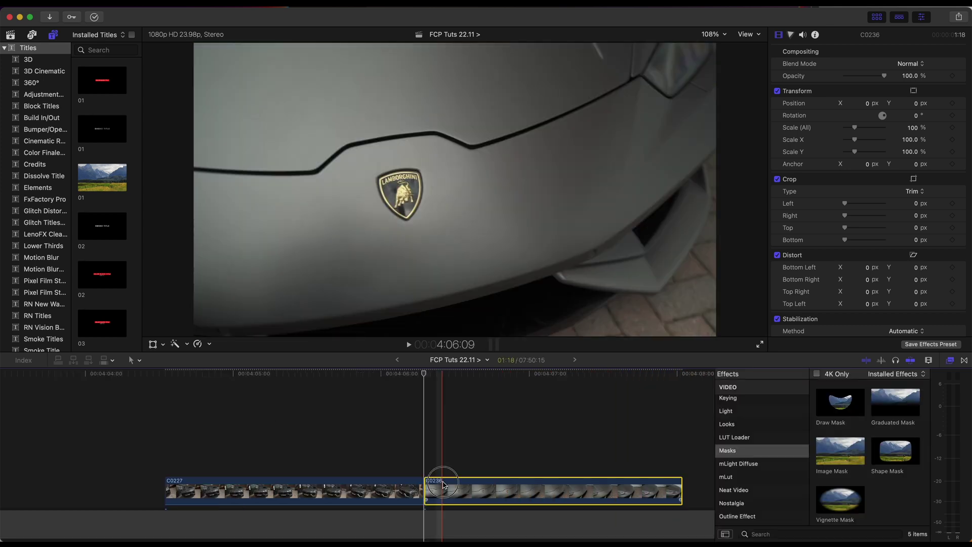
- Stack a connected copy of C0236 above it and set its anchor to -223, -11 px
scroll(425, 387, down, 2)
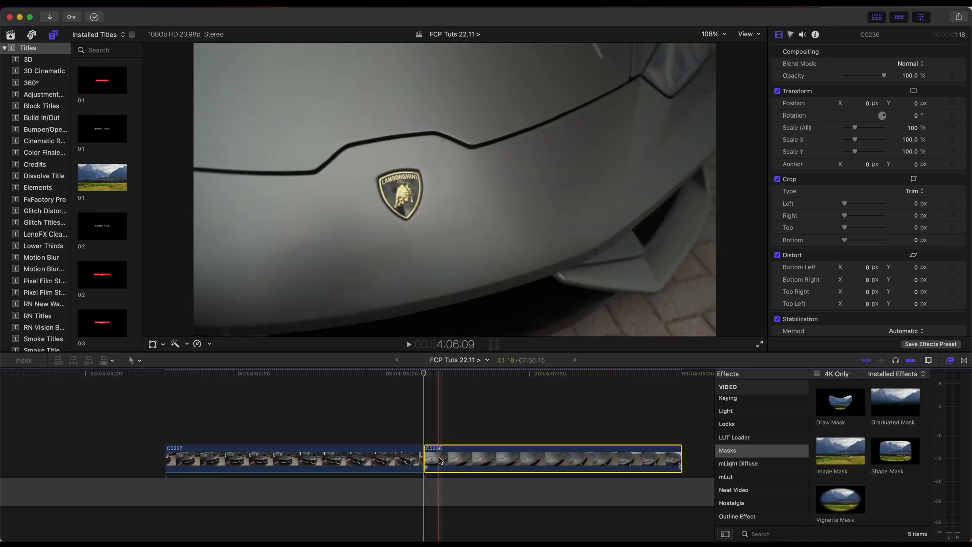
drag(439, 458, 440, 427)
click(439, 426)
click(914, 91)
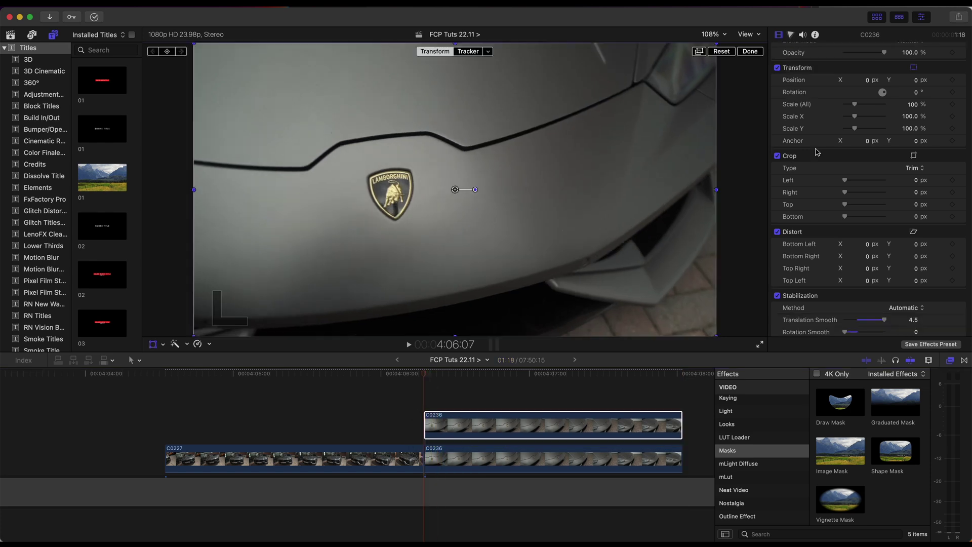
drag(867, 164, 868, 164)
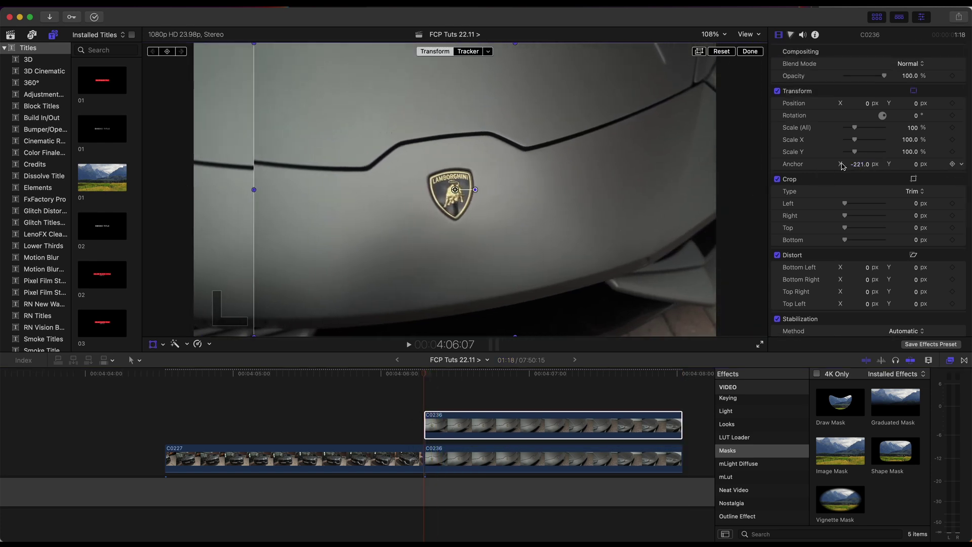
drag(859, 164, 859, 164)
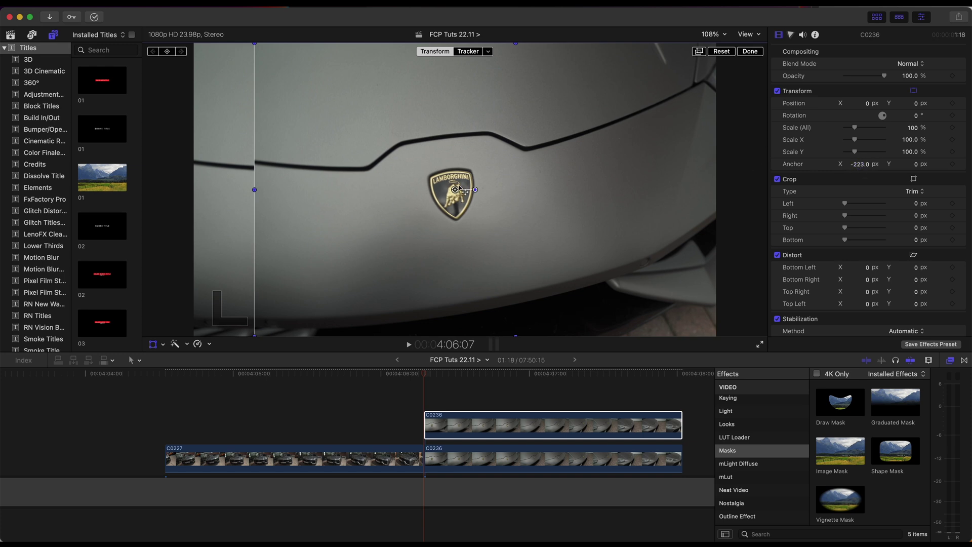
click(750, 51)
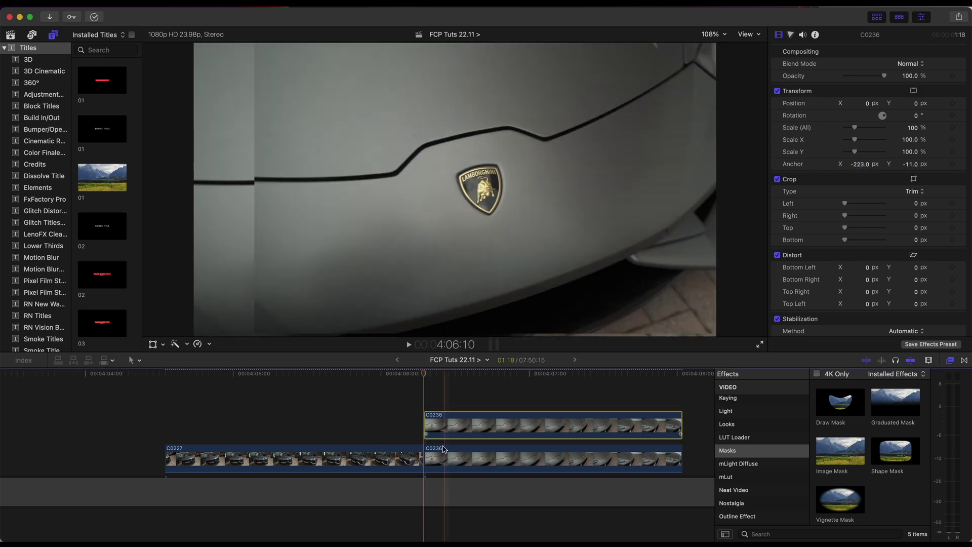
- Convert the stacked C0236 copy into compound clip 'FCP Tuts 22.11 > Clip 9', keeping the default name
right_click(435, 429)
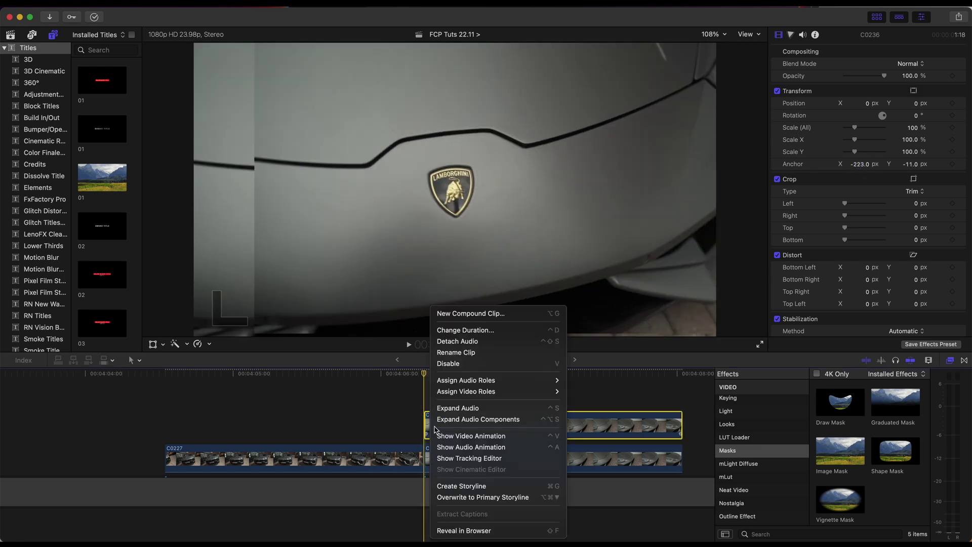
click(457, 314)
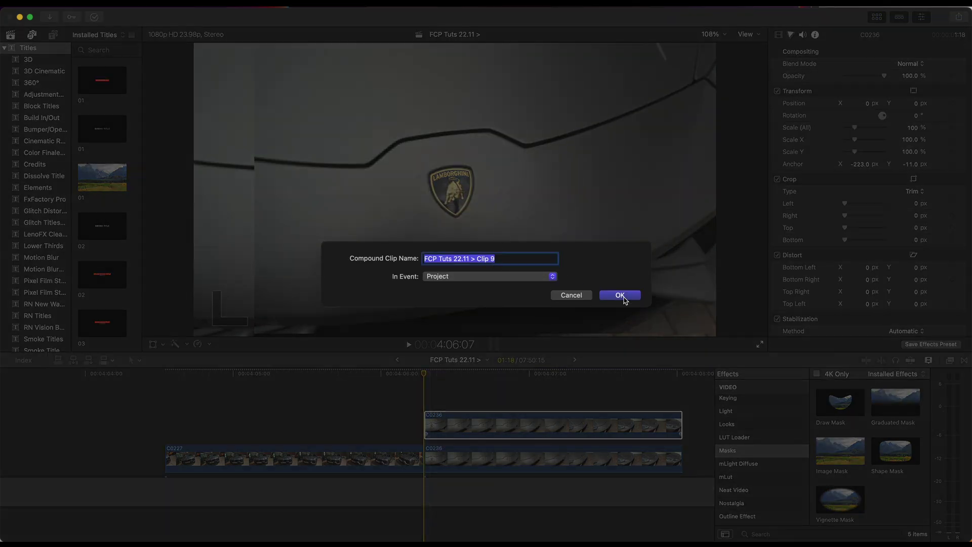
click(621, 295)
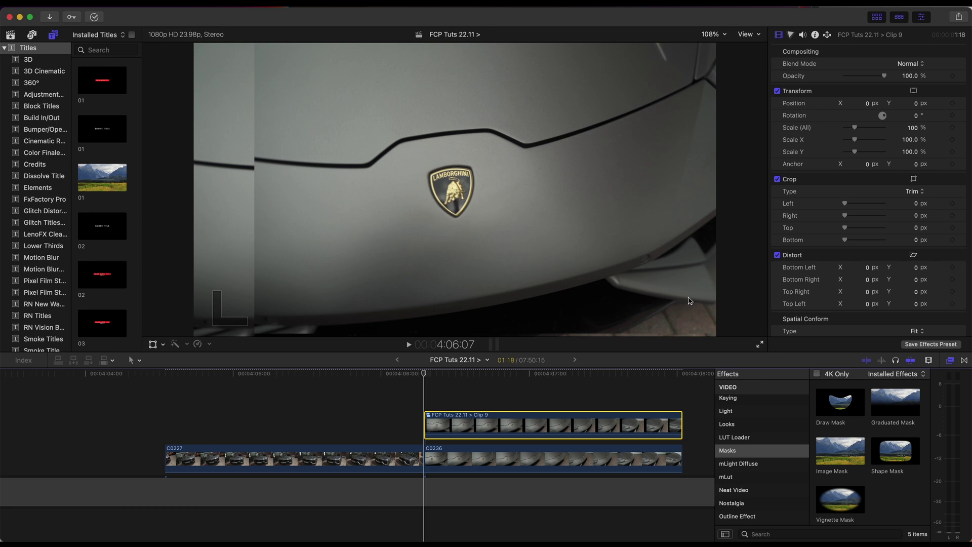
click(950, 362)
- Apply a Draw Mask to Clip 9 and magnify the viewer to 400%
click(949, 362)
drag(839, 405, 489, 424)
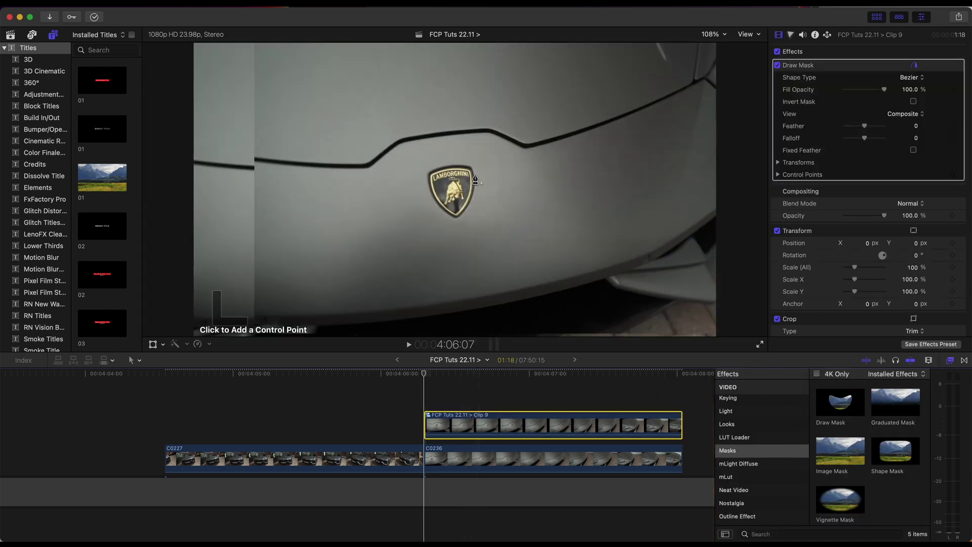
click(710, 36)
click(719, 128)
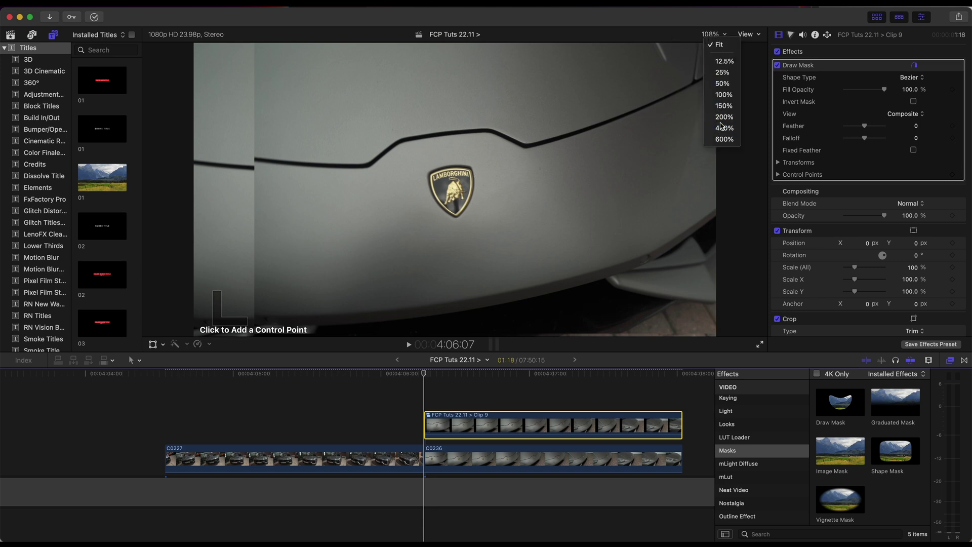
scroll(750, 198, left, 3)
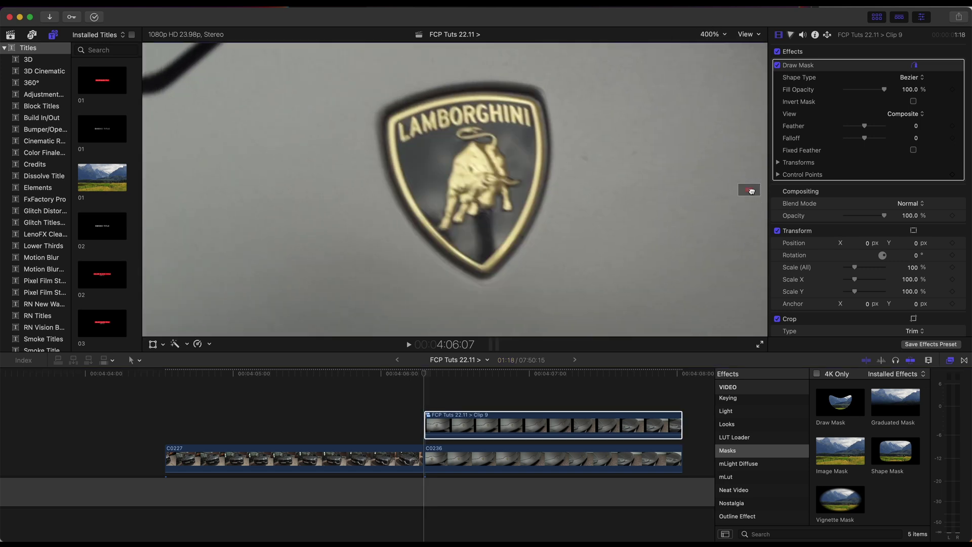
- Trace mask points around the Lamborghini badge's left and curved top edges
click(392, 123)
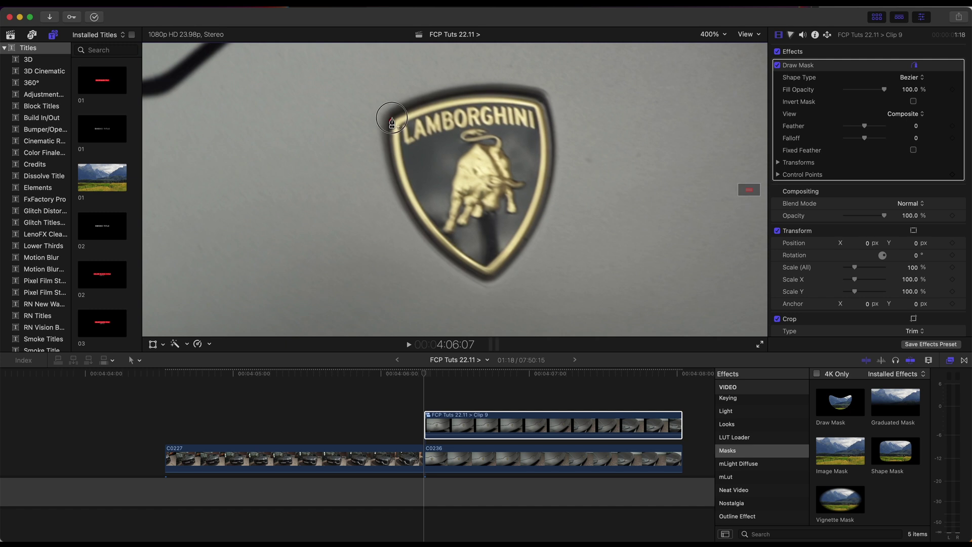
click(451, 96)
drag(483, 122, 468, 94)
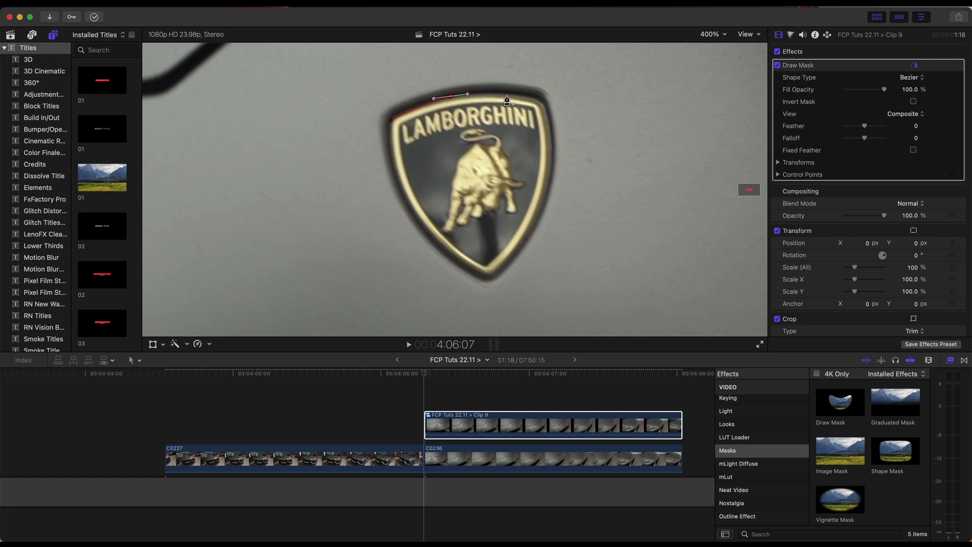
click(506, 95)
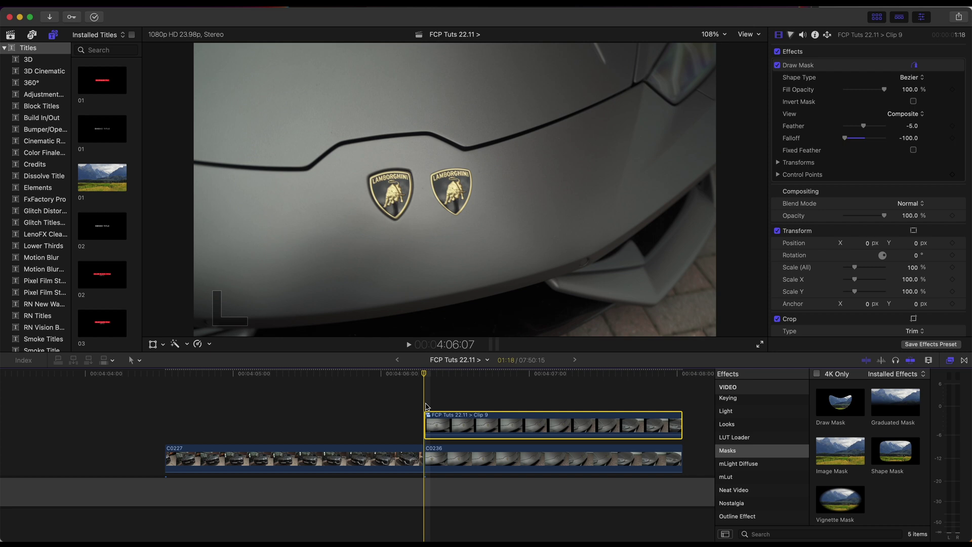
- Turn Clip 9 into a hold freeze frame over C0227's end, extending just into C0236
key(shift+h)
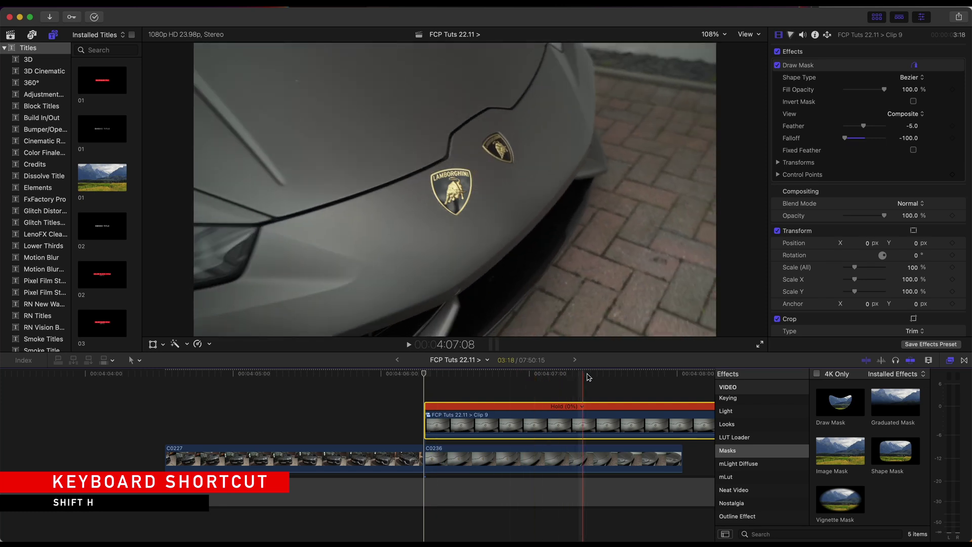
drag(519, 421, 289, 422)
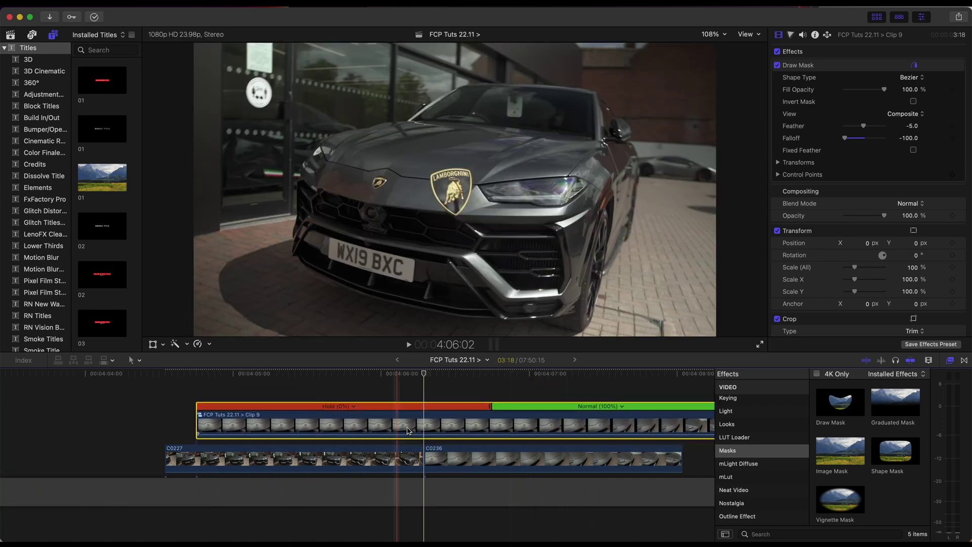
key(super+b)
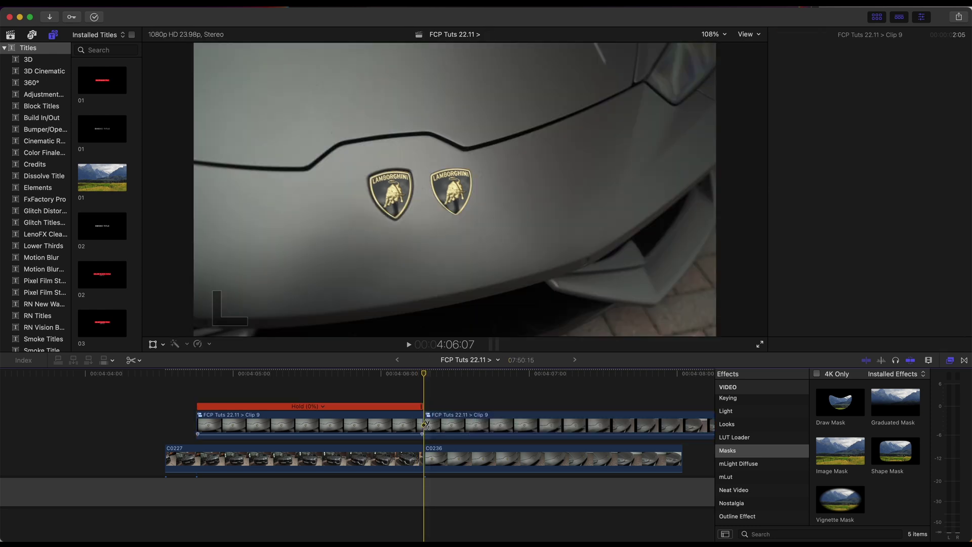
click(441, 426)
key(Delete)
drag(425, 423, 435, 420)
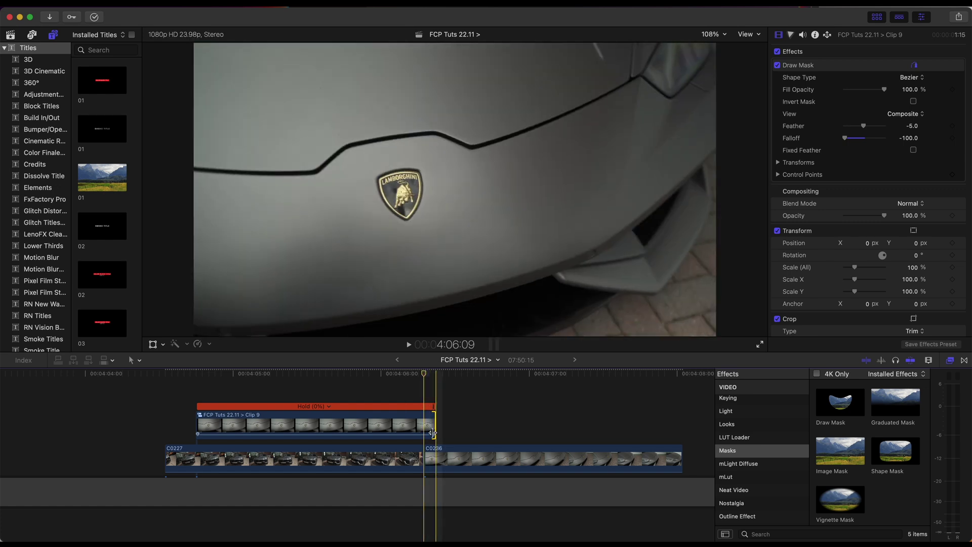
click(428, 402)
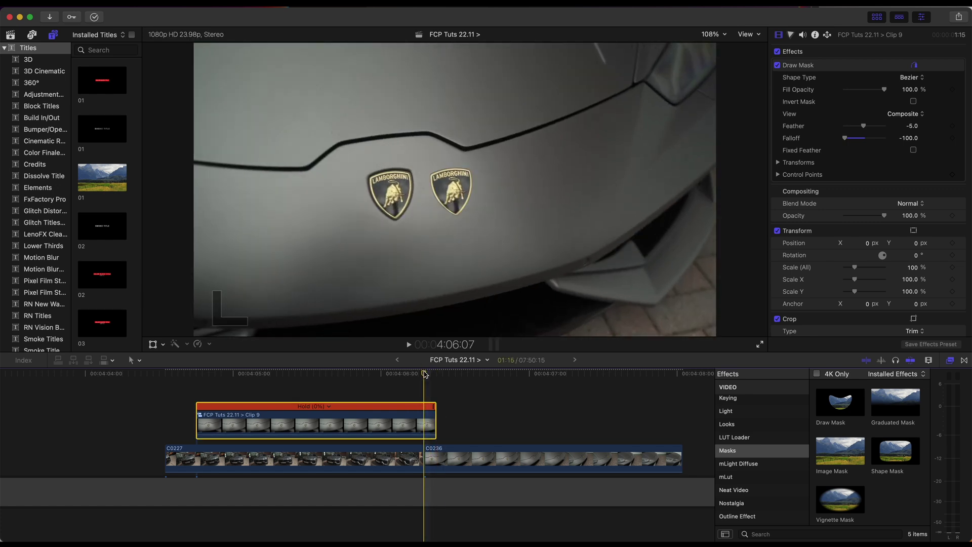
- Move the frozen masked badge onto the original badge in the viewer
mouse_move(424, 374)
mouse_down()
mouse_move(397, 374)
mouse_move(424, 375)
mouse_up()
click(153, 345)
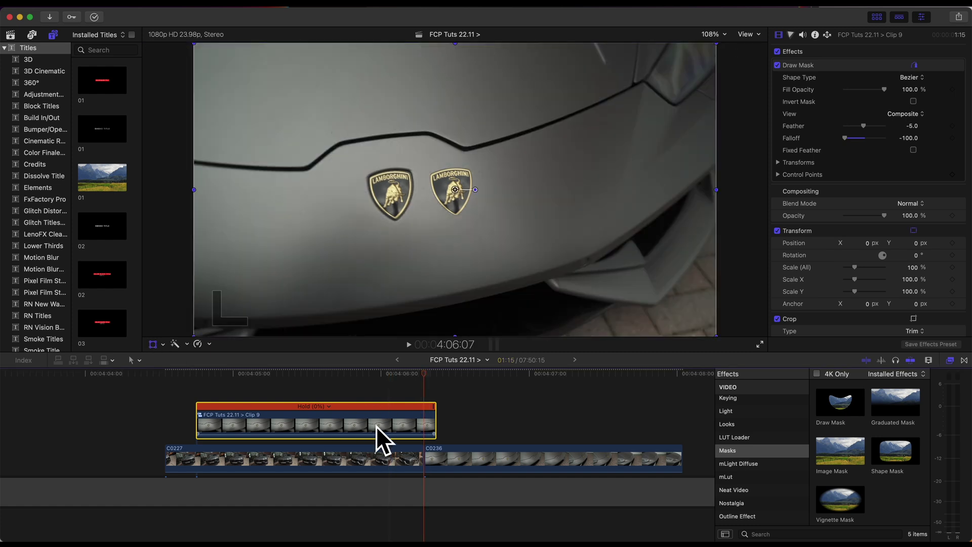
drag(455, 189, 395, 197)
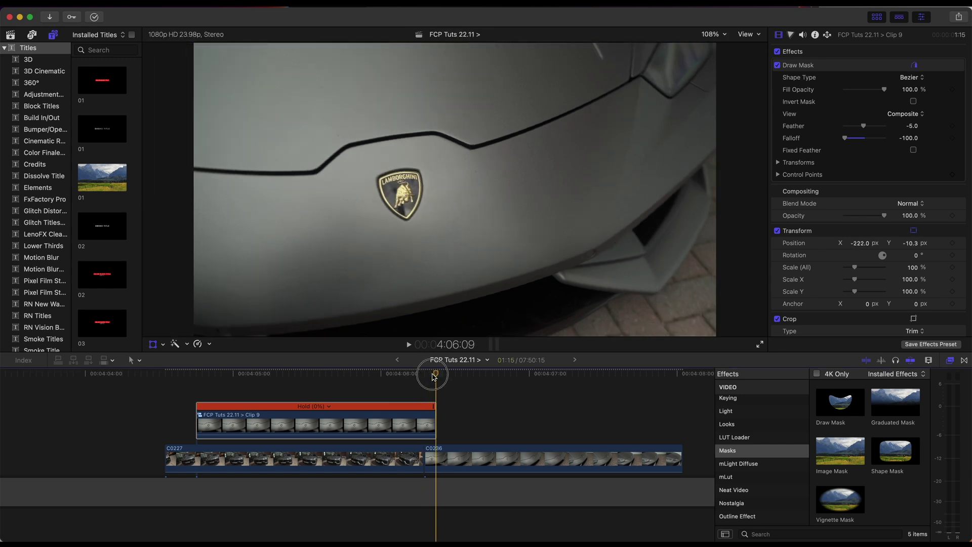
- Switch the on-screen controls to Distort mode and return to the whole-car frame
mouse_move(208, 222)
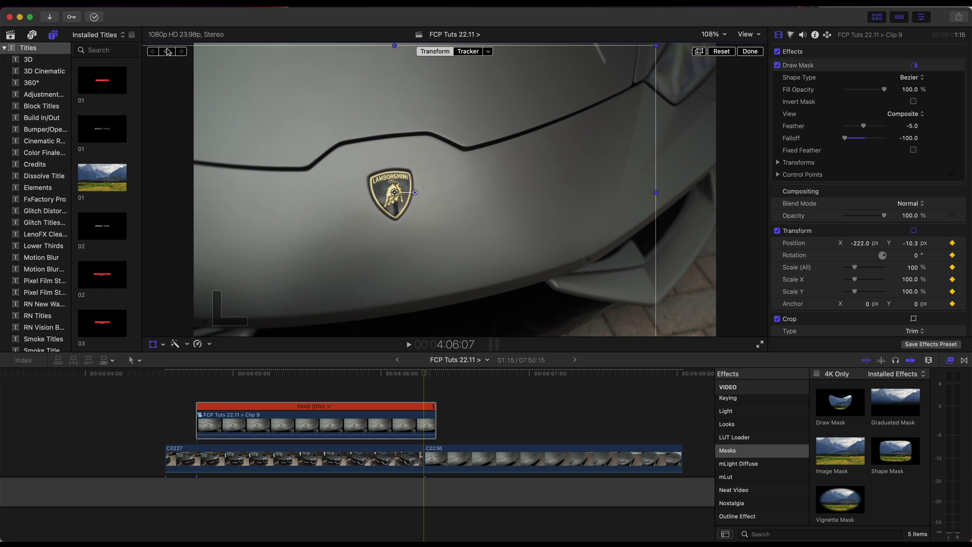
click(163, 345)
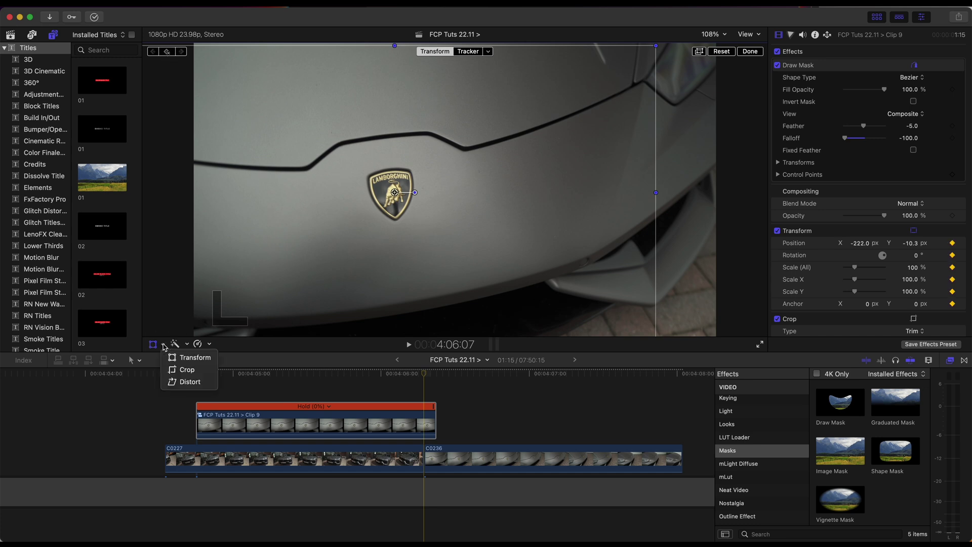
click(192, 386)
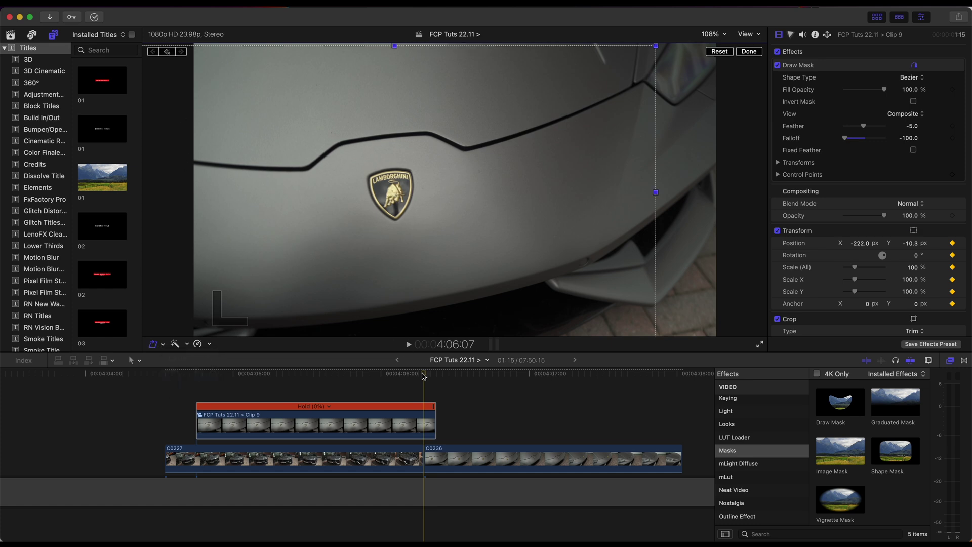
drag(424, 375, 196, 380)
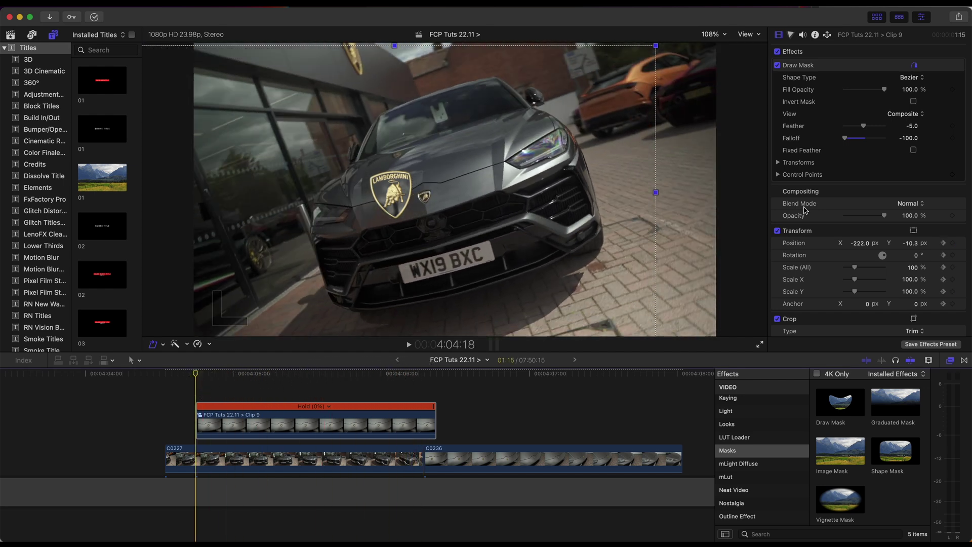
- Scale the badge clip to 28%, rotate it 6° and position it over the car's badge
drag(855, 269, 849, 269)
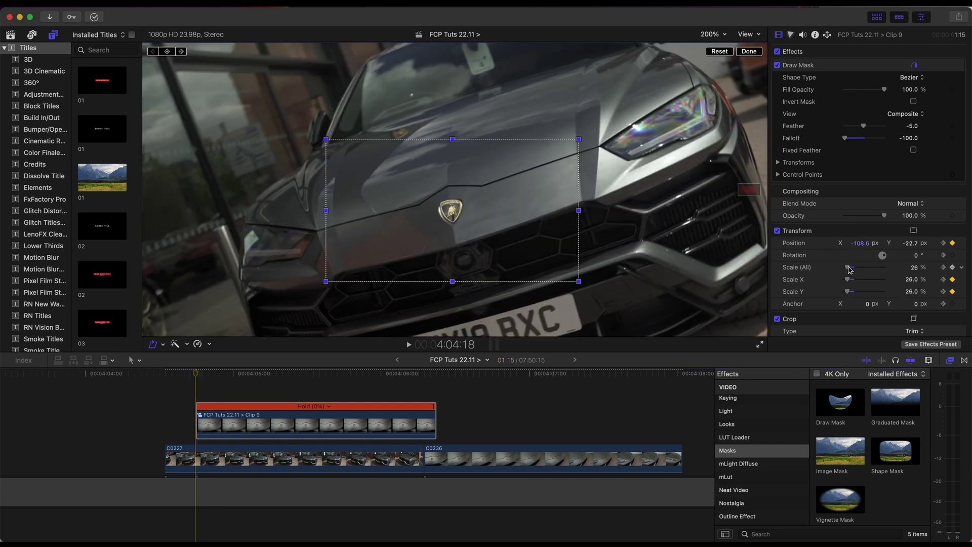
drag(917, 258, 920, 255)
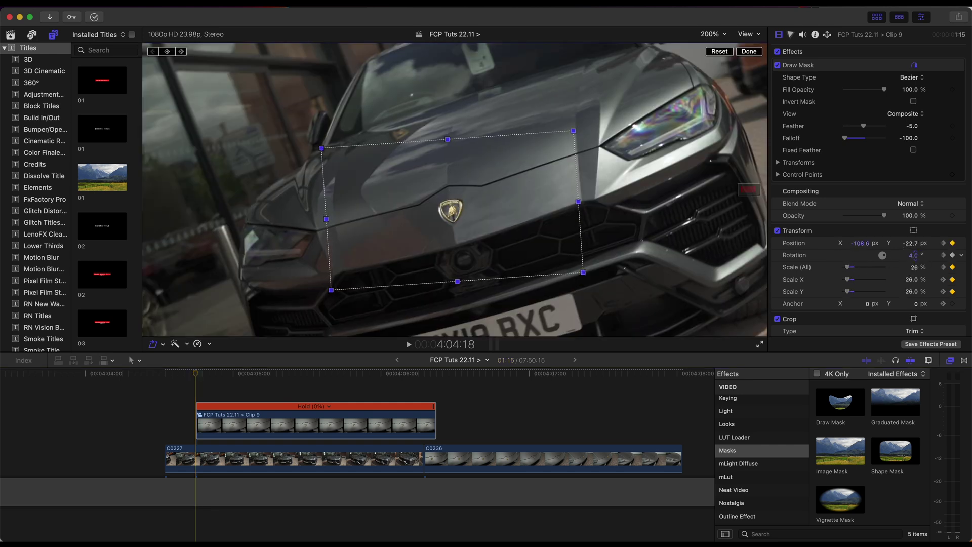
mouse_move(509, 217)
mouse_down()
mouse_move(515, 232)
mouse_move(509, 217)
mouse_up()
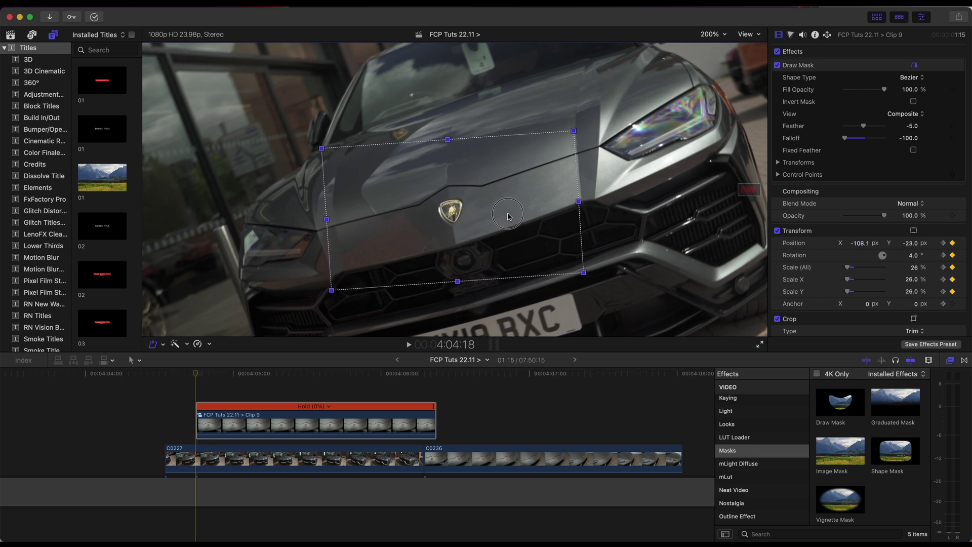
- Corner-pin the badge in Distort mode to match the hood's perspective, then fit the viewer
click(162, 345)
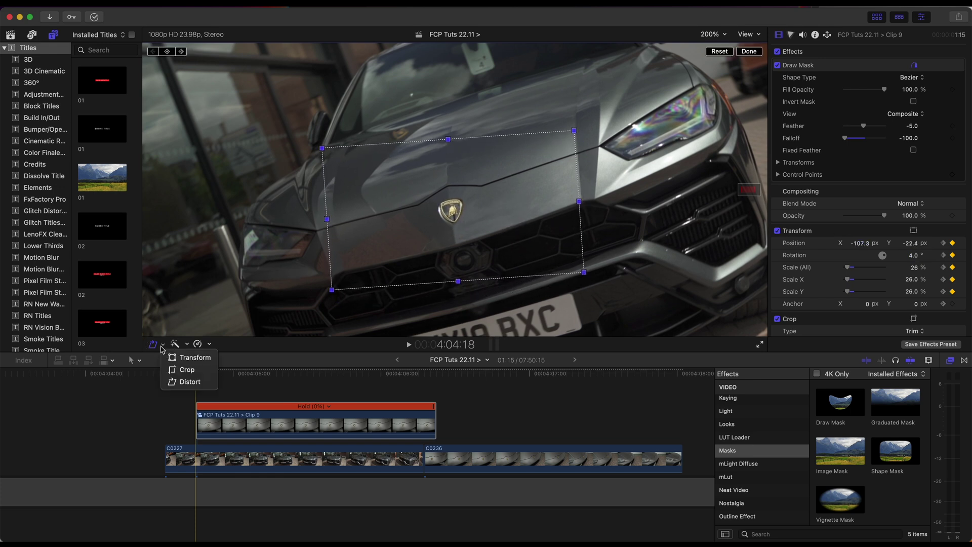
click(186, 381)
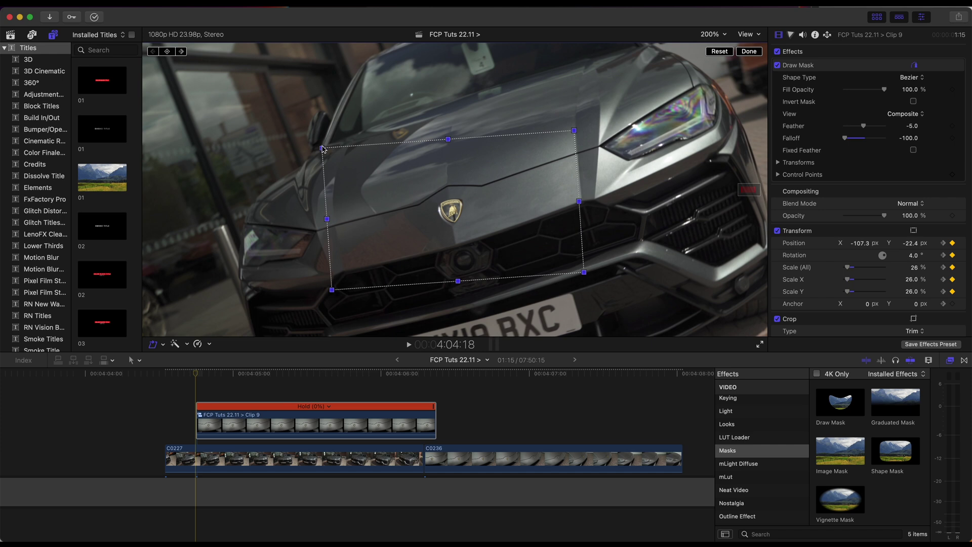
drag(323, 148, 351, 169)
drag(485, 214, 478, 179)
key(shift+z)
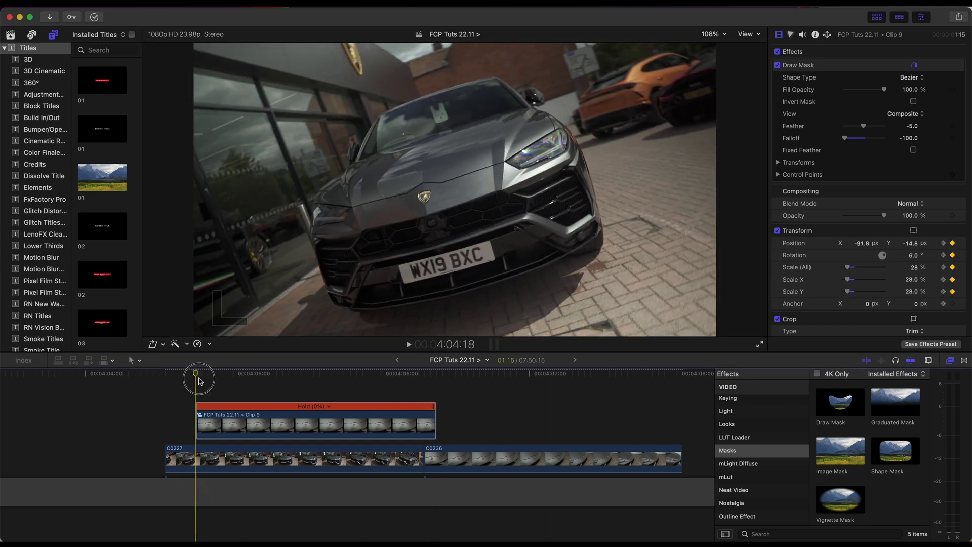
- Show Clip 9's video animation and drag the Distort: Four Corner keyframe earlier
drag(198, 381, 332, 377)
right_click(343, 420)
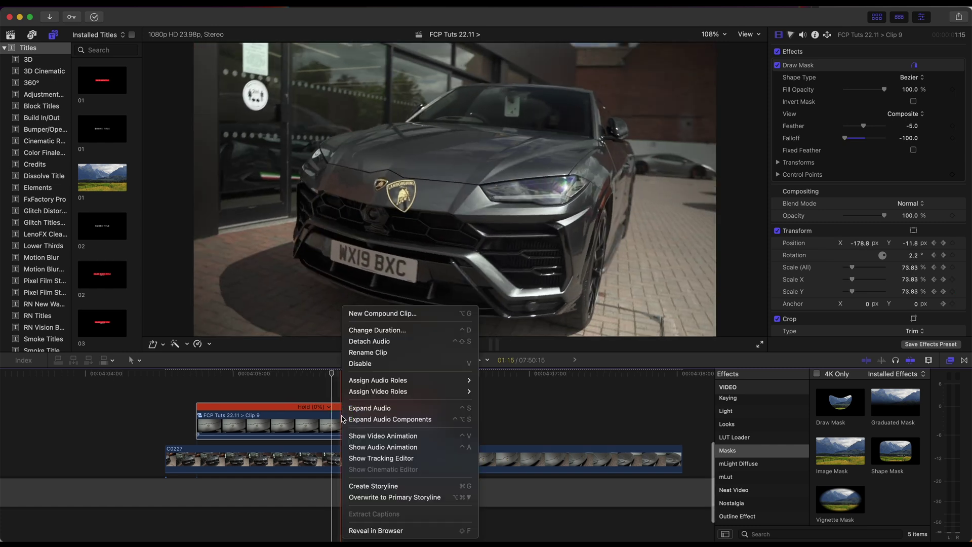
click(369, 437)
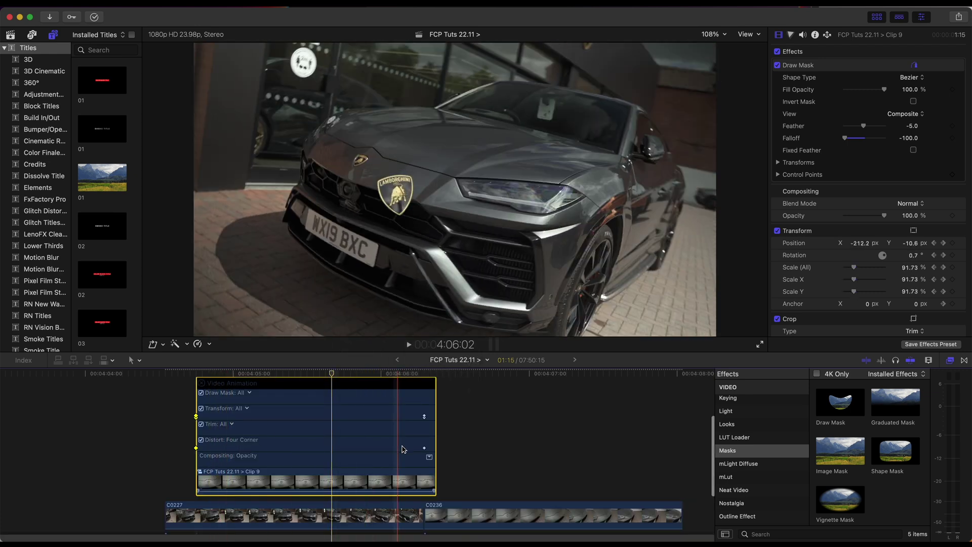
drag(424, 449, 277, 449)
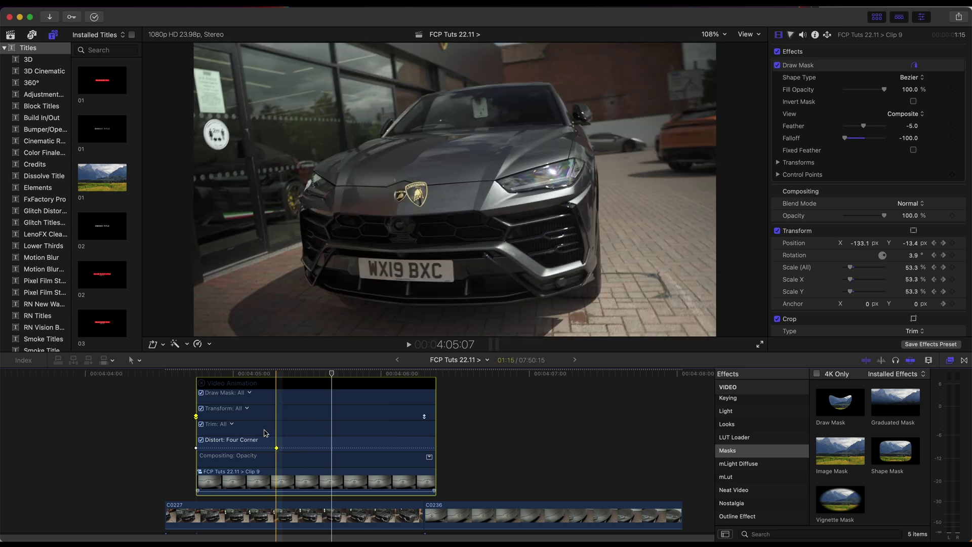
- Hide the animation lanes and scale the badge up to about 297% at 4:05:10
click(202, 384)
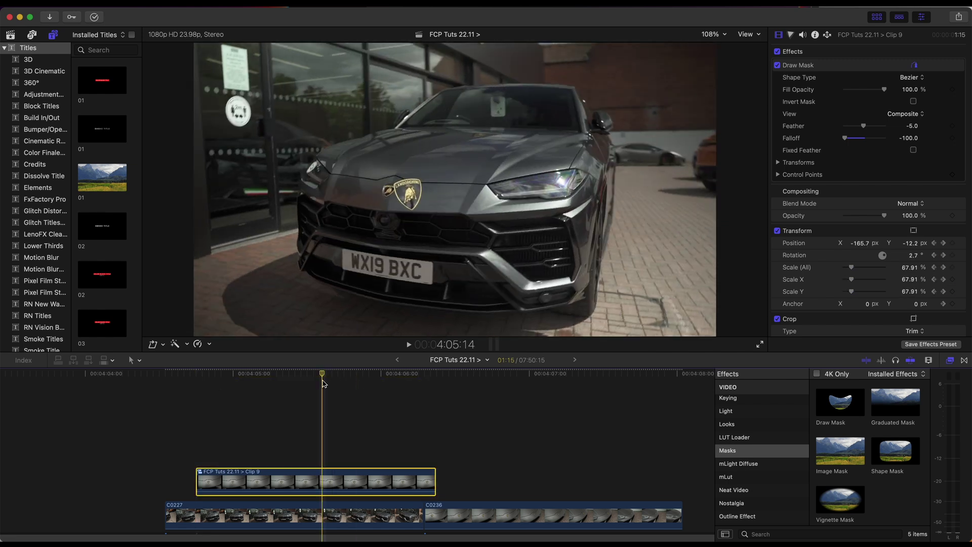
drag(322, 375, 297, 379)
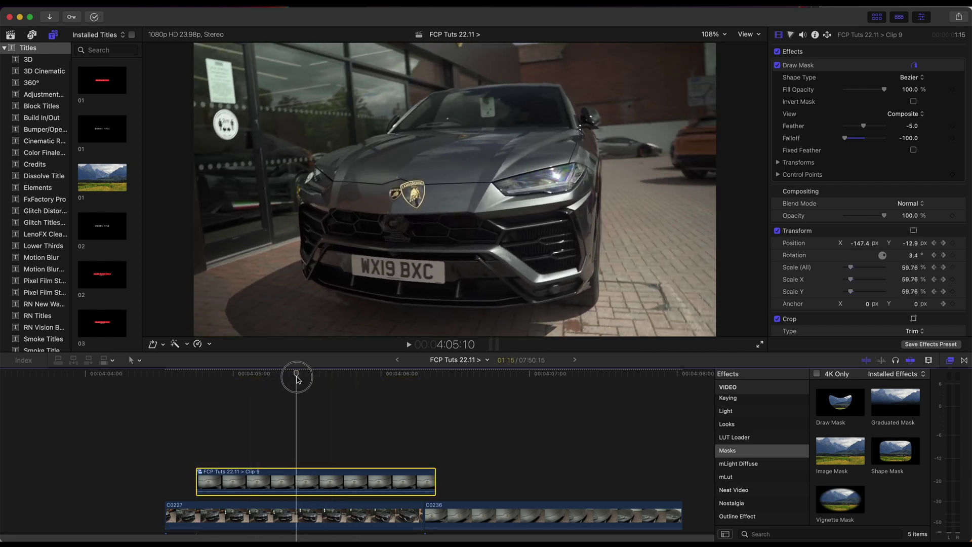
scroll(833, 167, down, 3)
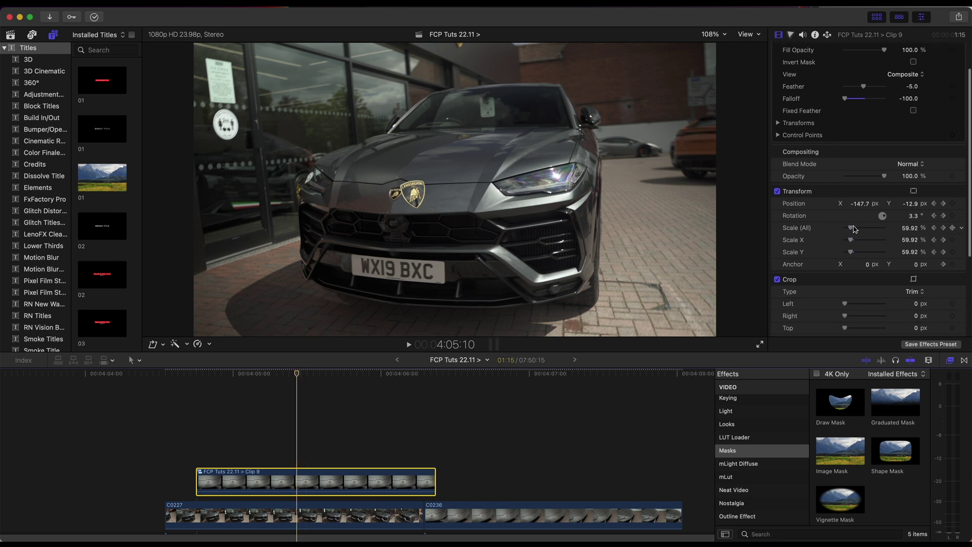
drag(851, 229, 874, 230)
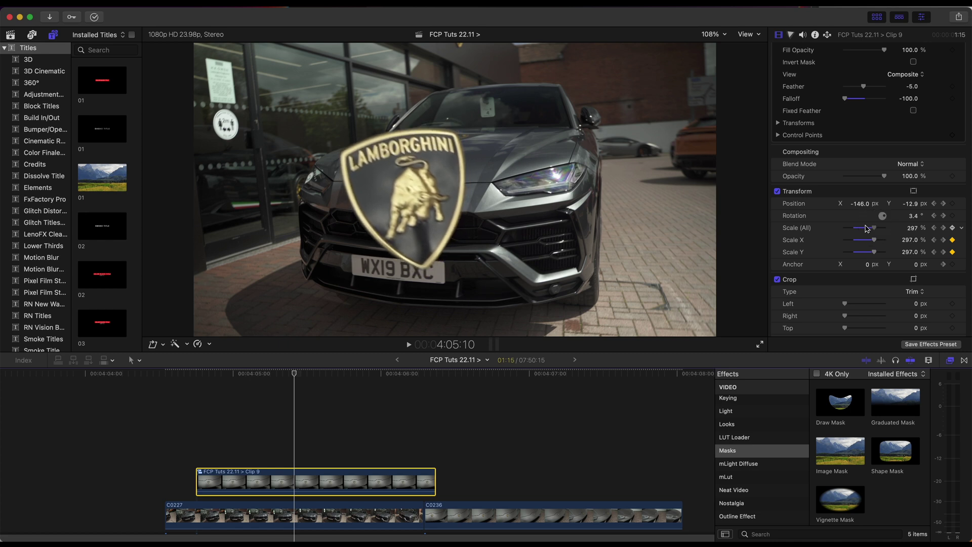
- Reposition the enlarged badge up-right, set 285% scale at 4:05:14, and review the zoom
click(163, 345)
click(195, 355)
drag(451, 250, 474, 241)
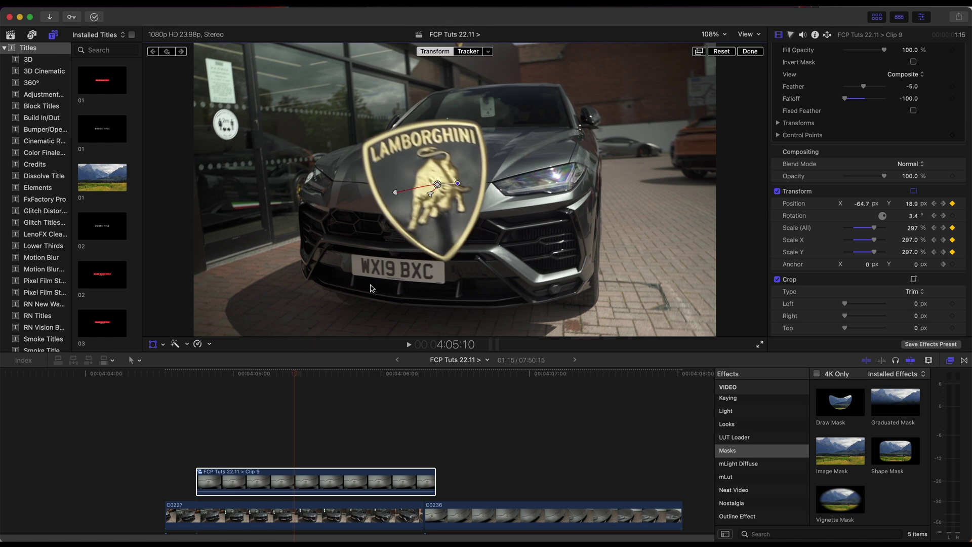
key(Right)
key(Right)
key(Right)
key(Right)
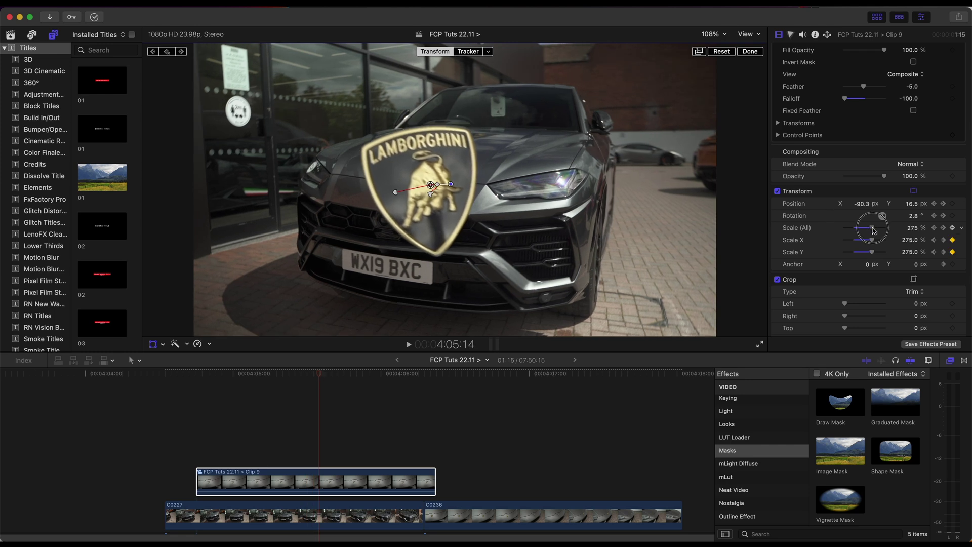
drag(875, 230, 876, 230)
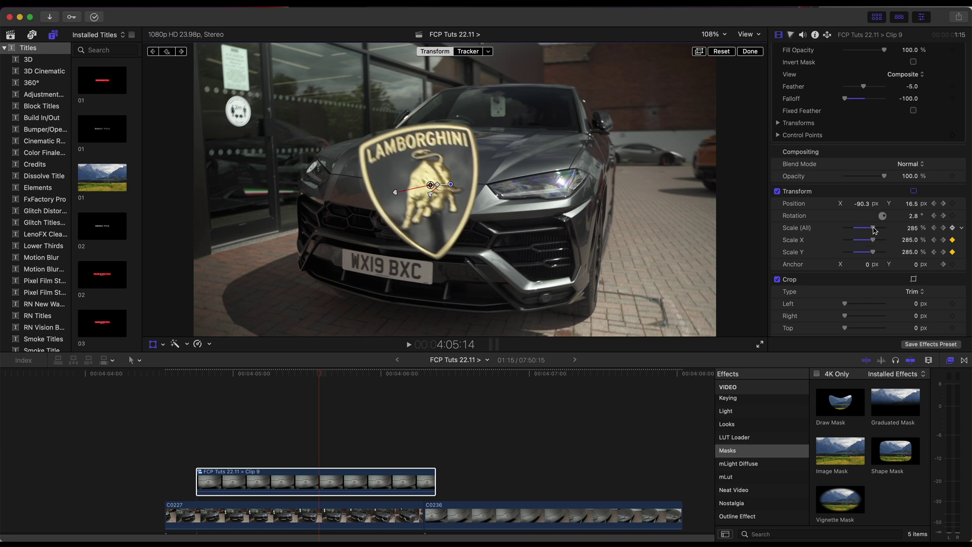
drag(192, 373, 298, 373)
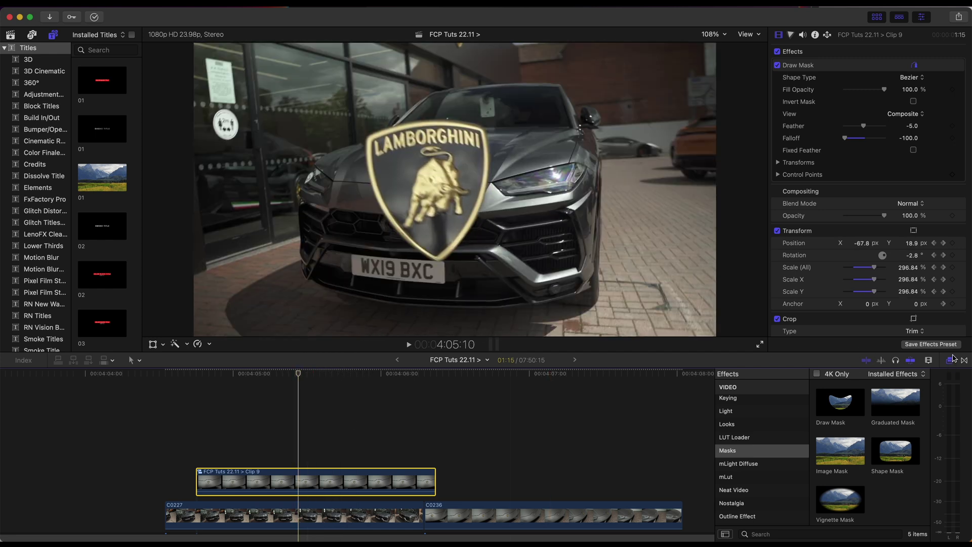
- Apply the 3D Orientation effect to Clip 9 with Animate rotation set to Use Rotation
scroll(738, 452, up, 10)
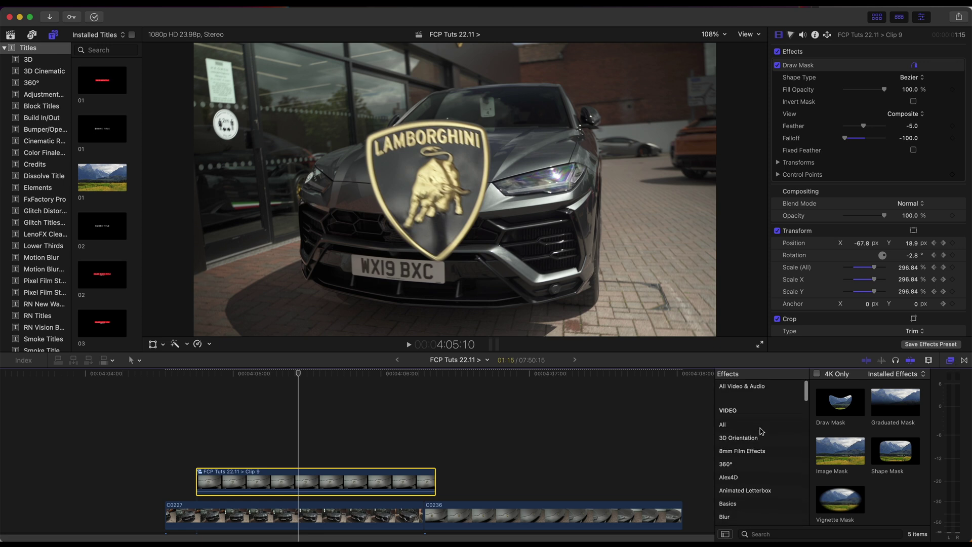
click(745, 438)
drag(846, 409, 321, 483)
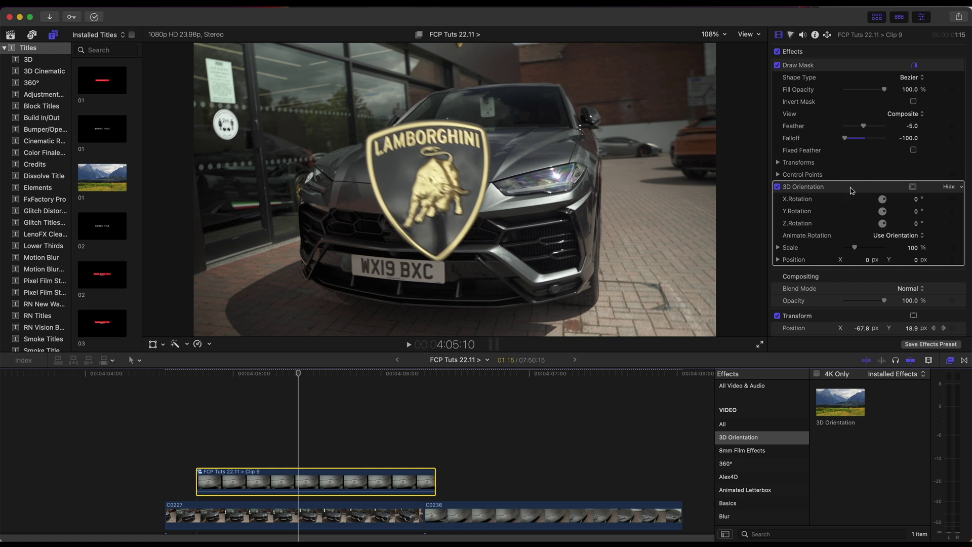
click(887, 236)
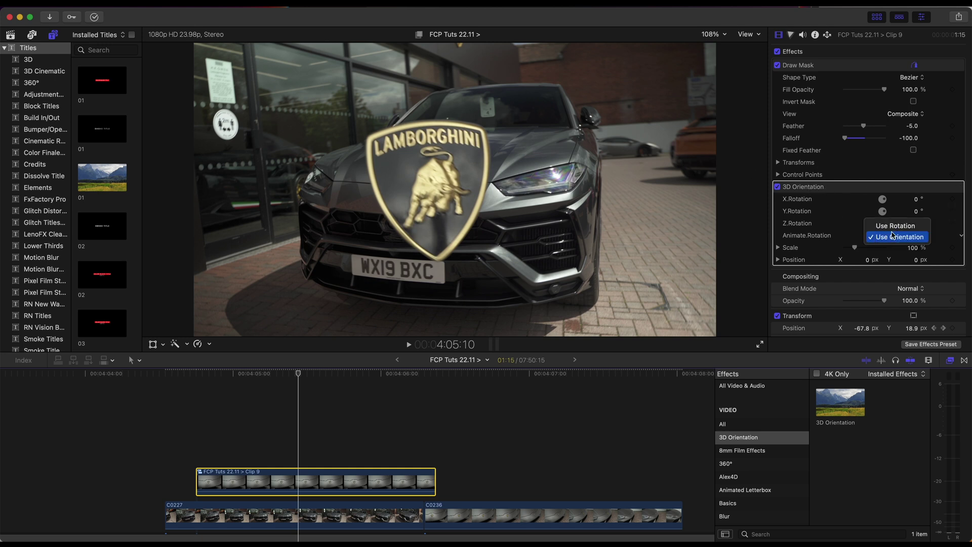
click(895, 225)
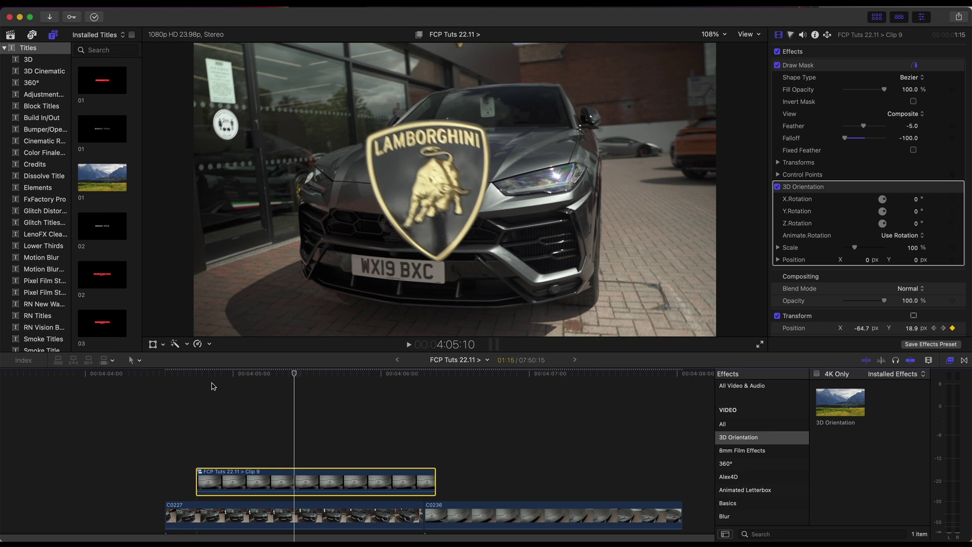
mouse_move(205, 375)
mouse_down()
mouse_move(229, 376)
mouse_move(198, 379)
mouse_up()
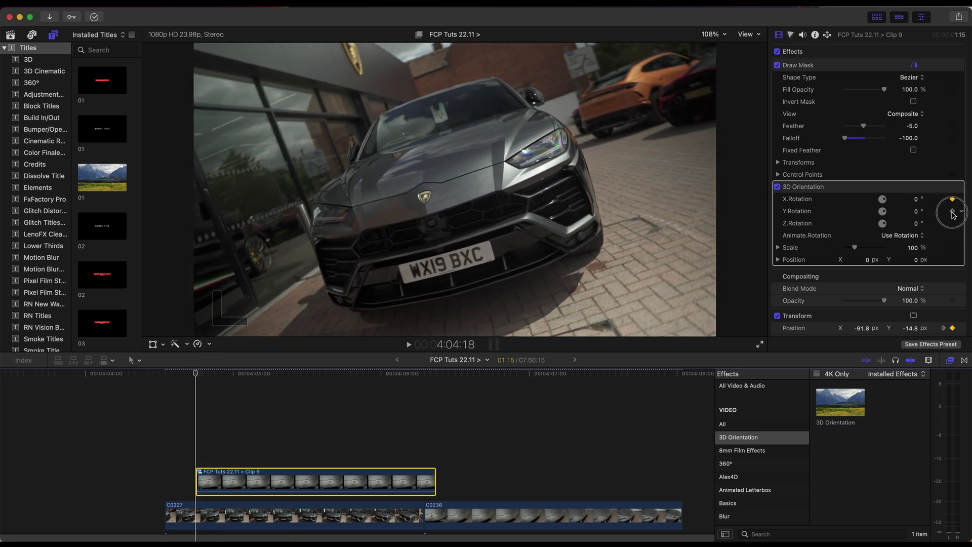
- Keyframe the badge's Y Rotation at 0° at the start, rising to a full 360° turn later
click(953, 211)
drag(270, 374, 303, 371)
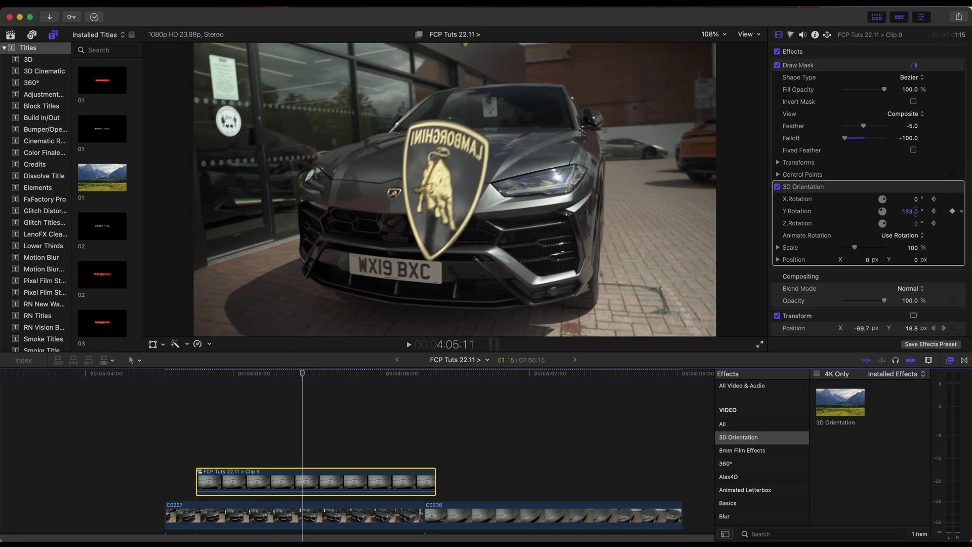
drag(915, 213, 915, 212)
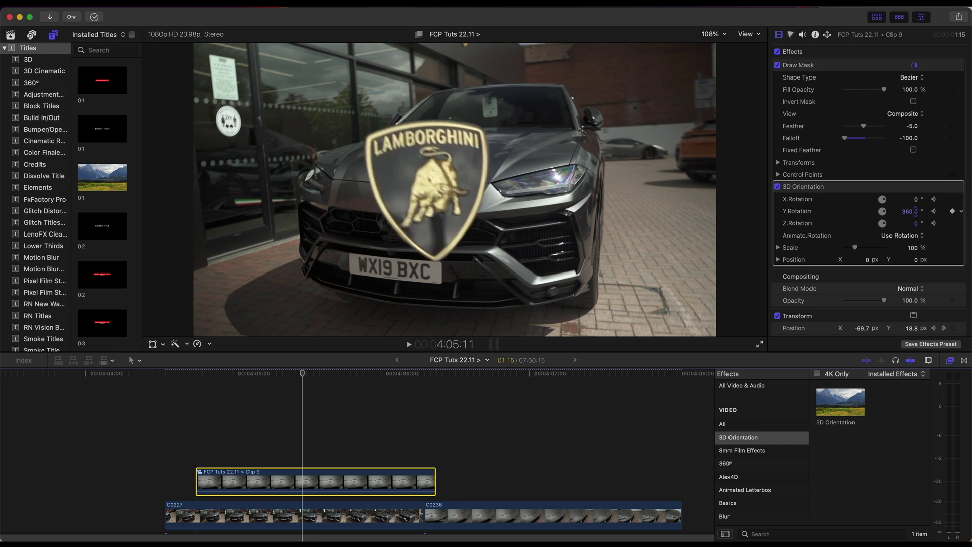
- Play back the badge's 360° spin from its start to where it lands, stopping at 4:05:09
drag(246, 374, 192, 377)
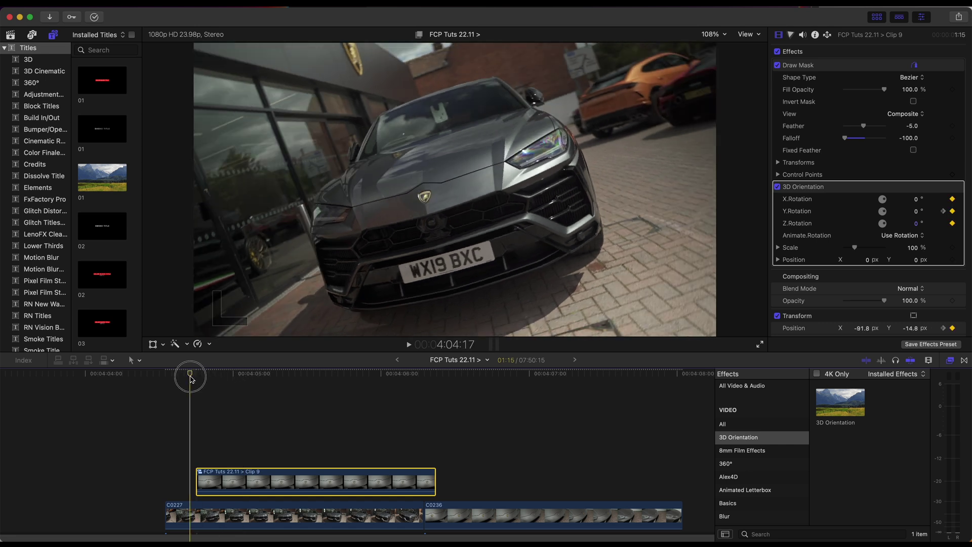
key(space)
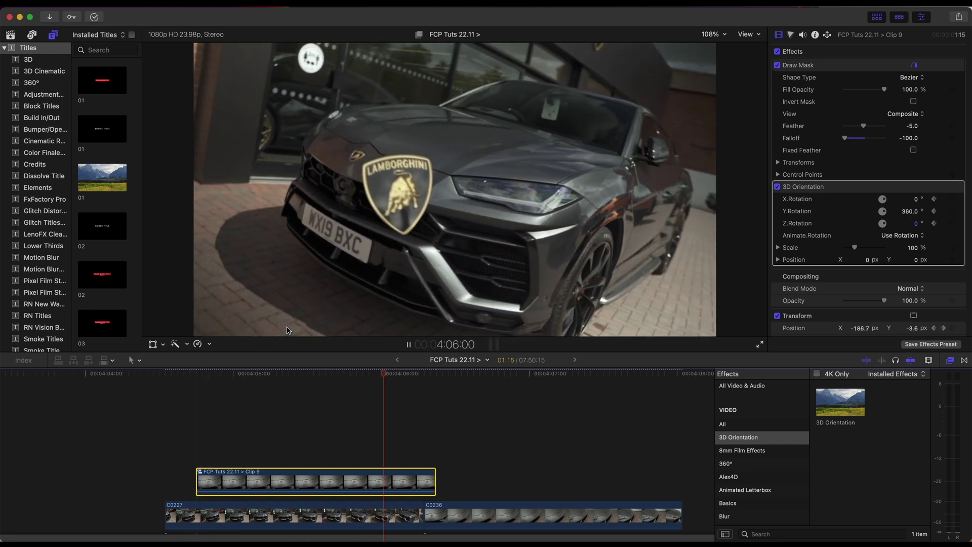
key(space)
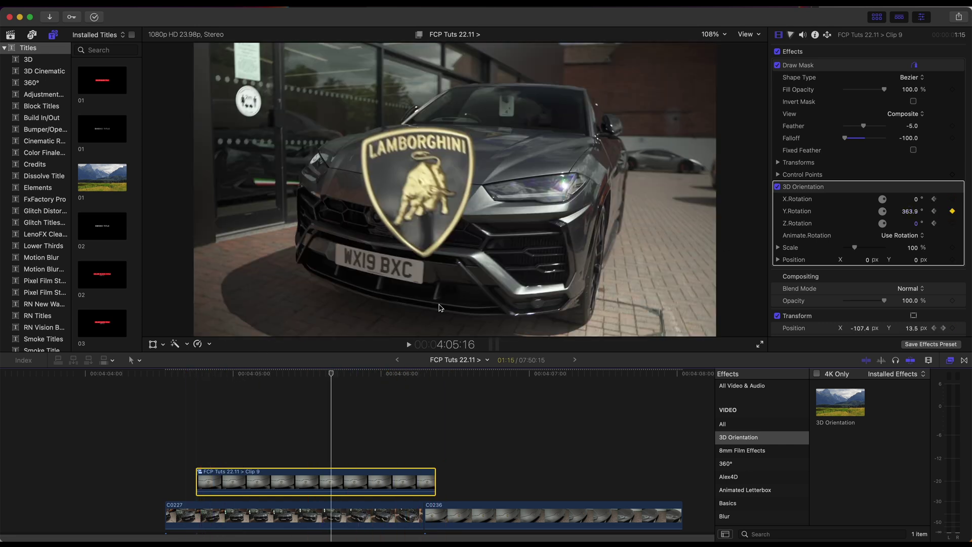
drag(375, 375, 425, 381)
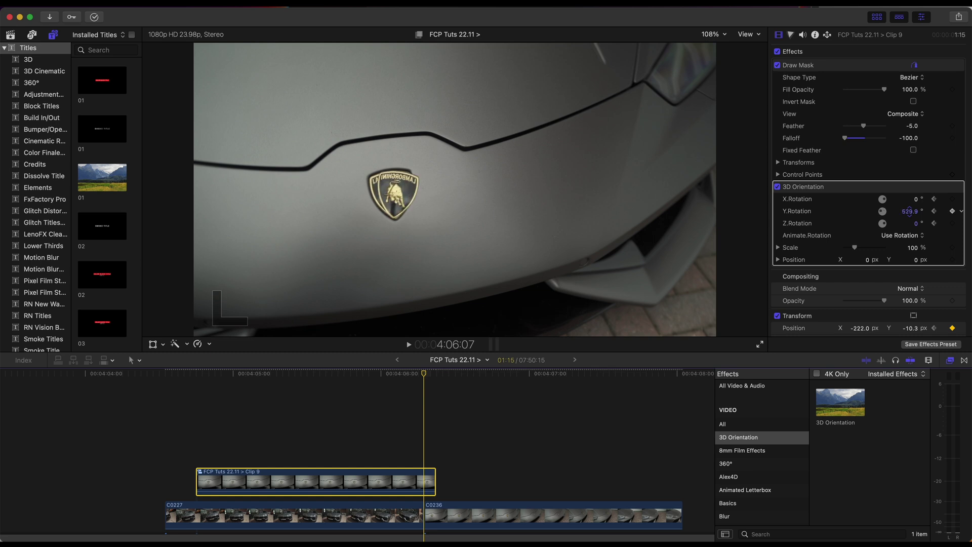
key(shift+slash)
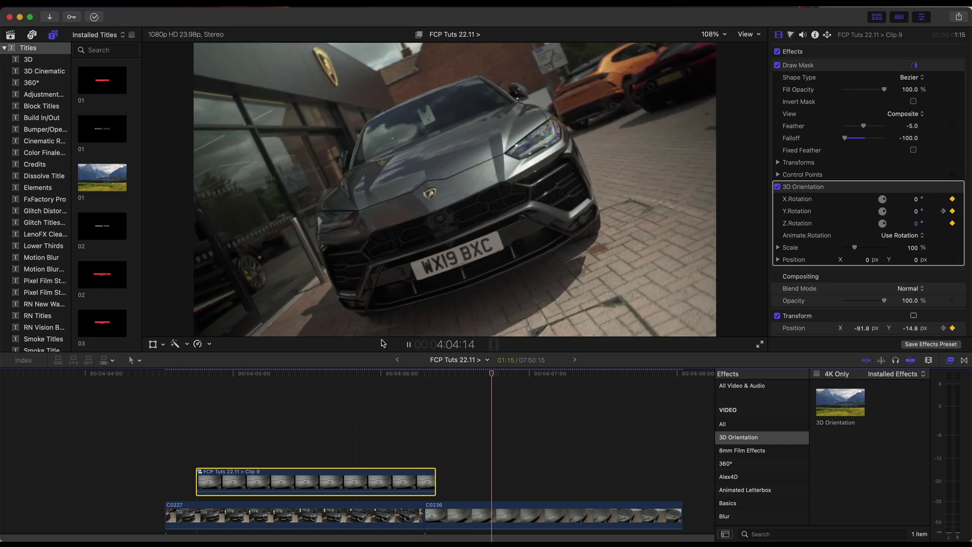
click(295, 416)
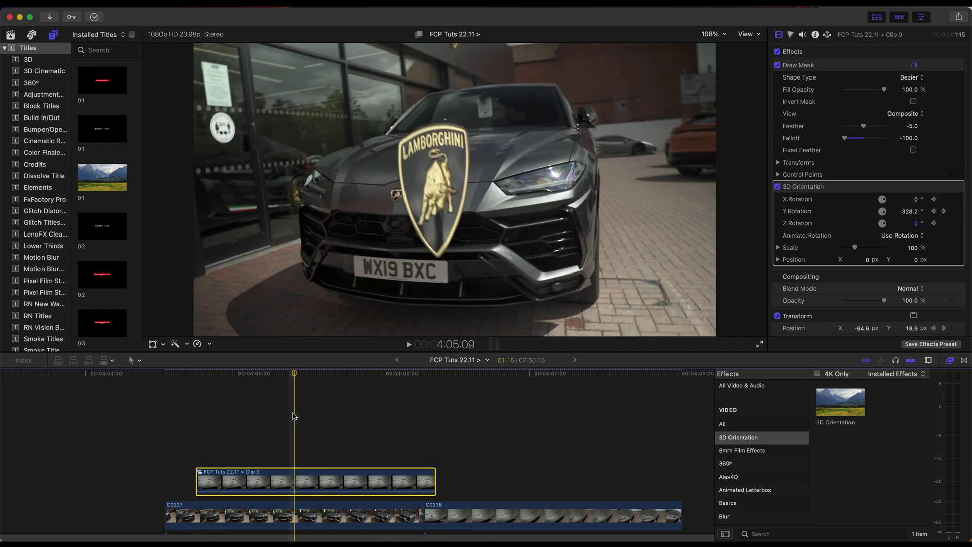
- Drag Clip 9's 3D Orientation keyframe earlier in its video animation lanes
right_click(296, 480)
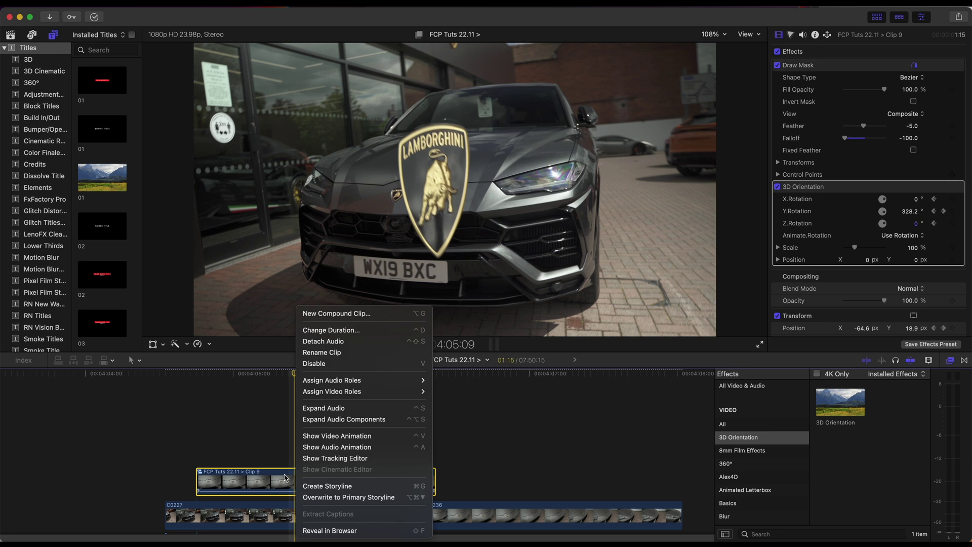
click(337, 436)
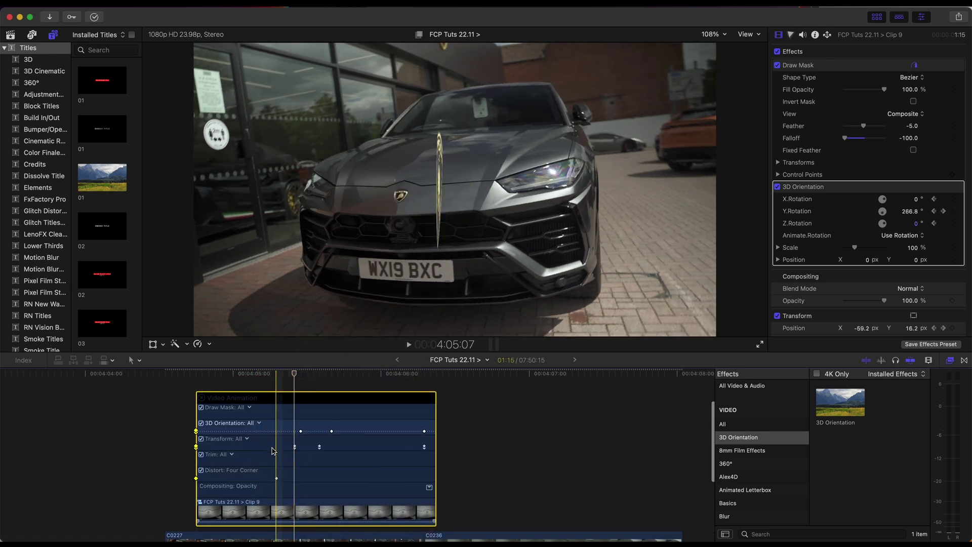
drag(299, 436, 284, 435)
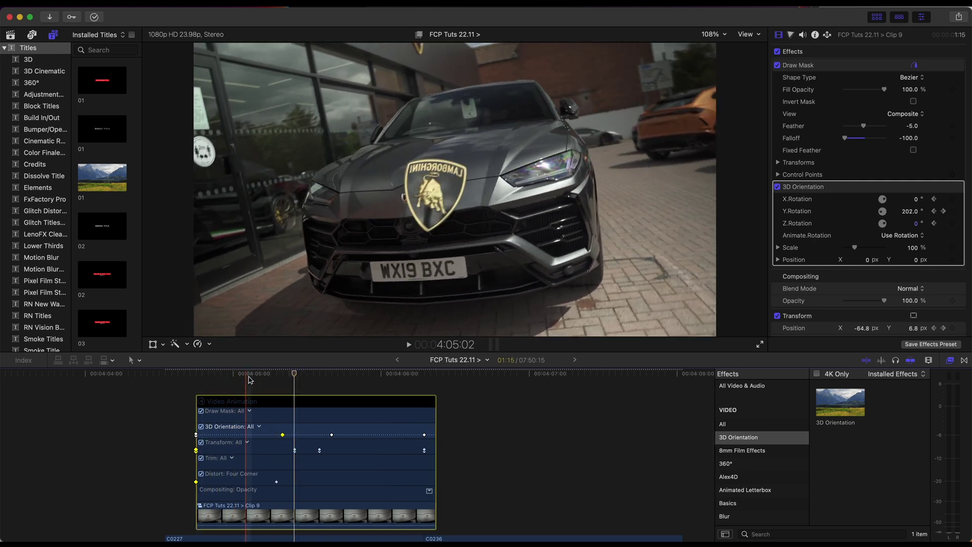
- Close the animation lanes and replay the faster badge spin from an earlier point
key(ctrl+v)
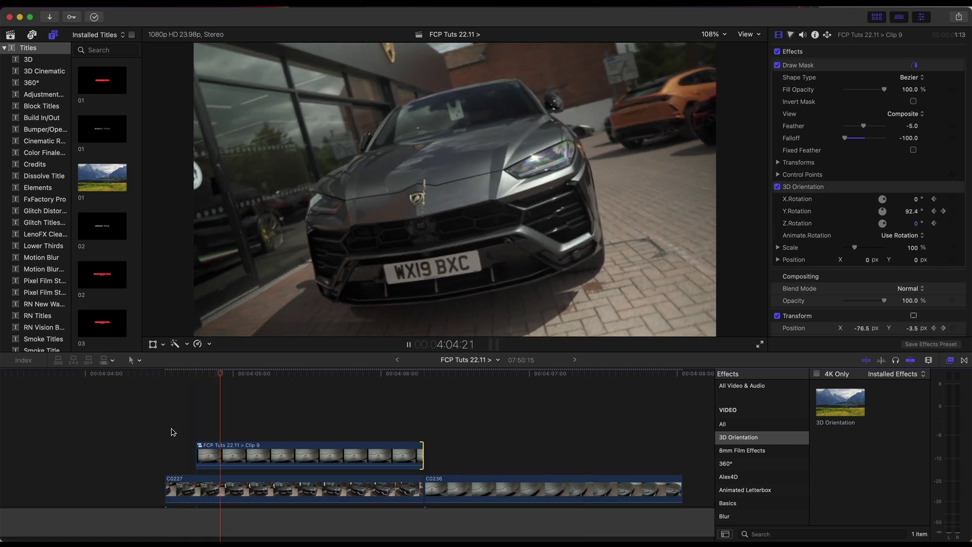
key(space)
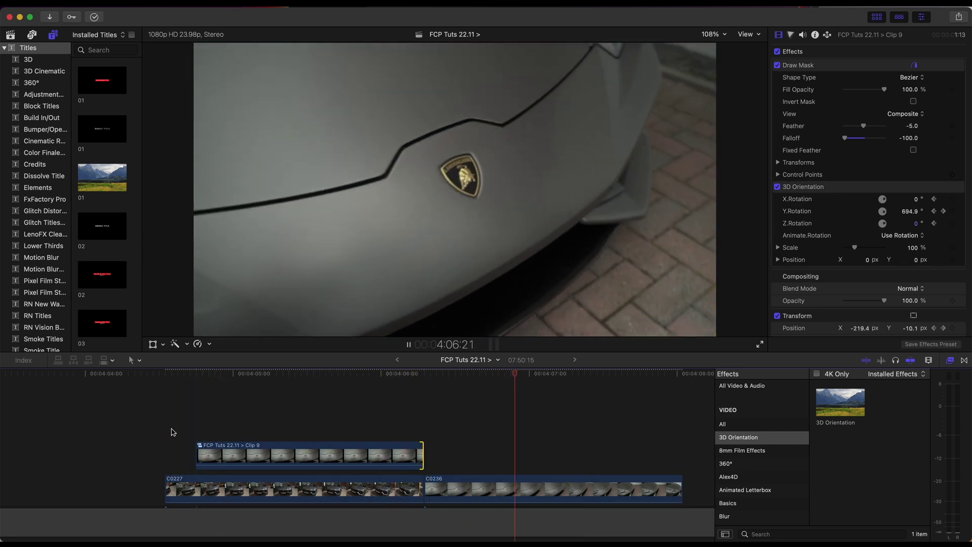
click(172, 432)
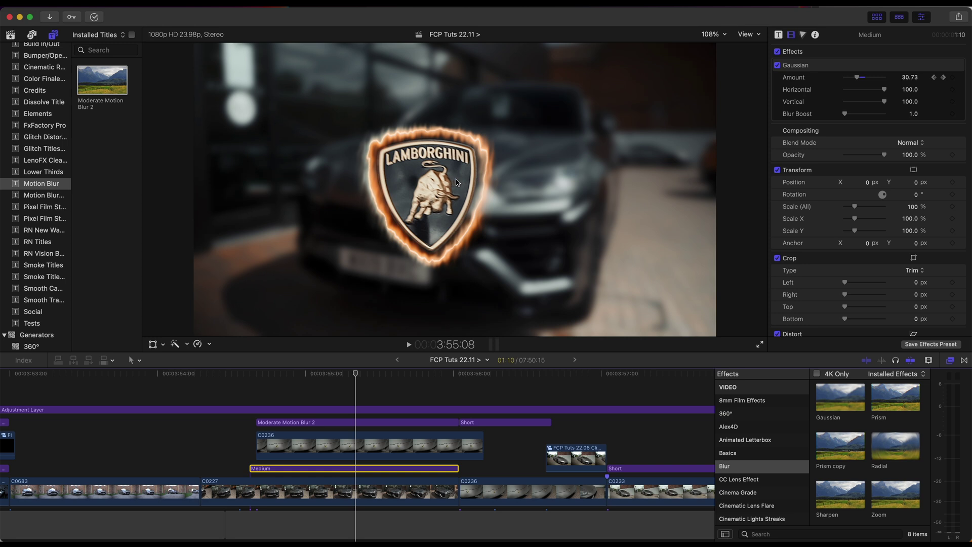
- Select clip C0236 at frame 3:55:08 and bring its Sharpen and Electricity effects into view
click(361, 437)
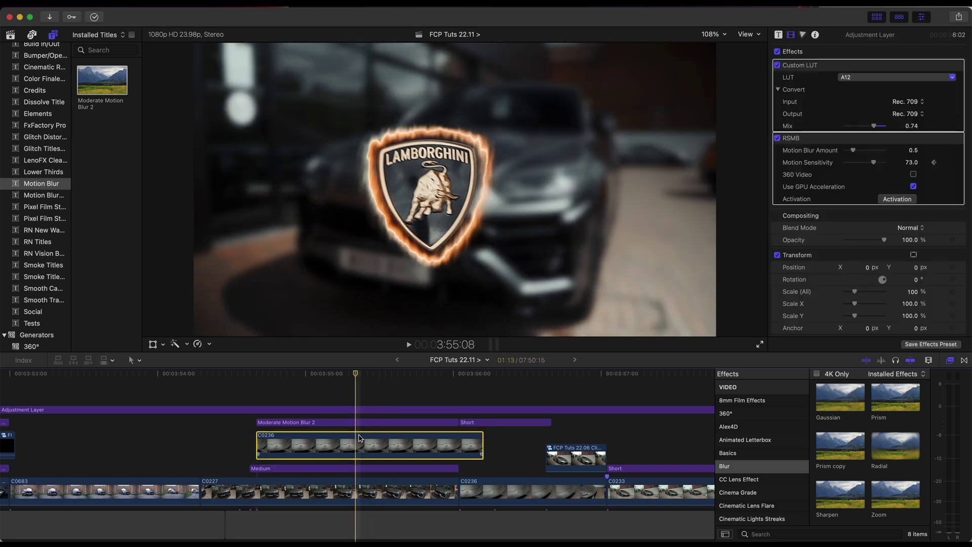
click(353, 422)
click(322, 373)
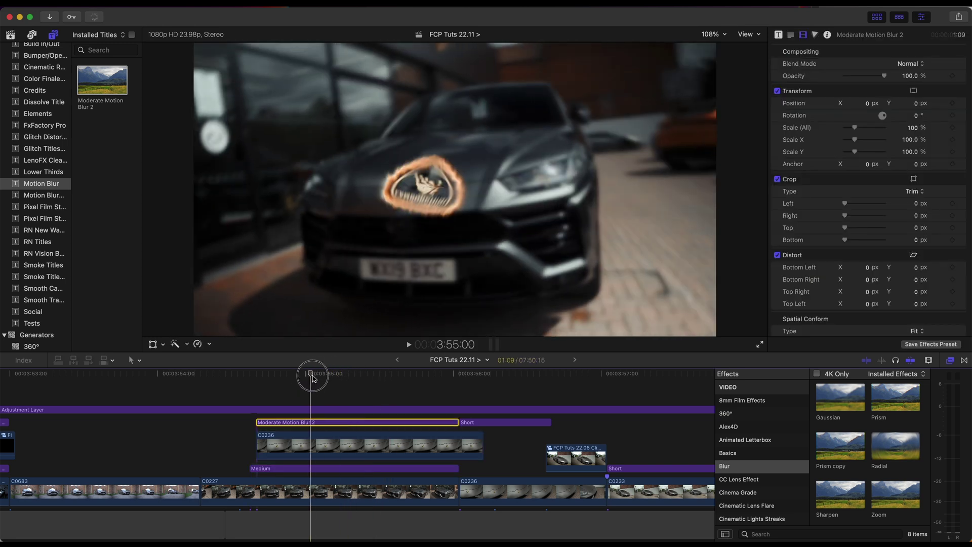
click(356, 373)
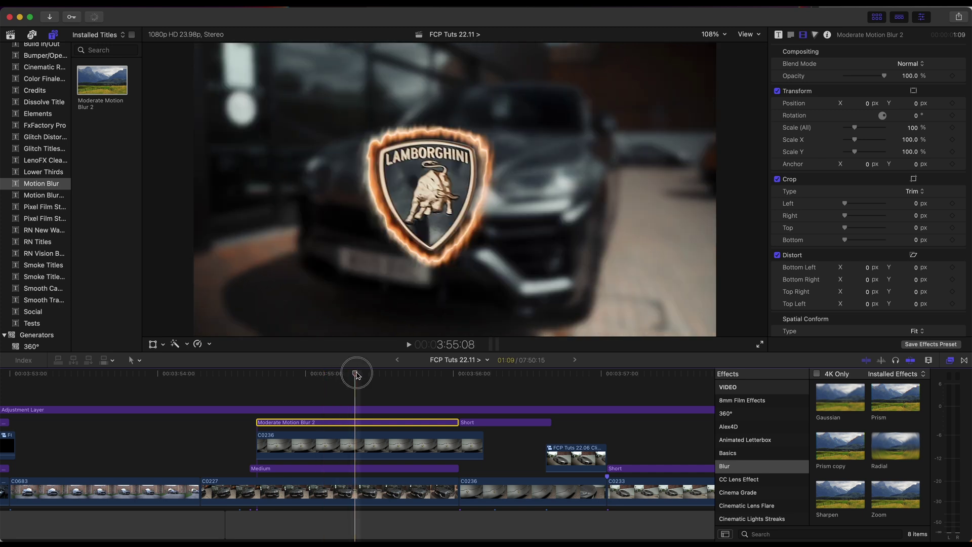
click(357, 441)
scroll(850, 217, down, 2)
scroll(836, 216, down, 5)
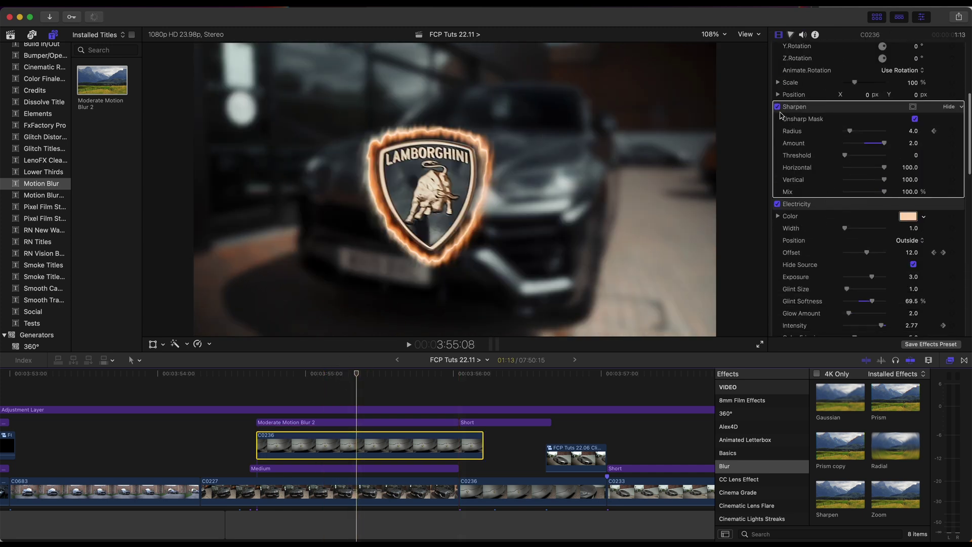
- Toggle Sharpen once and the Electricity glow twice off and on to compare, ending at 3:55:11
click(778, 106)
click(777, 107)
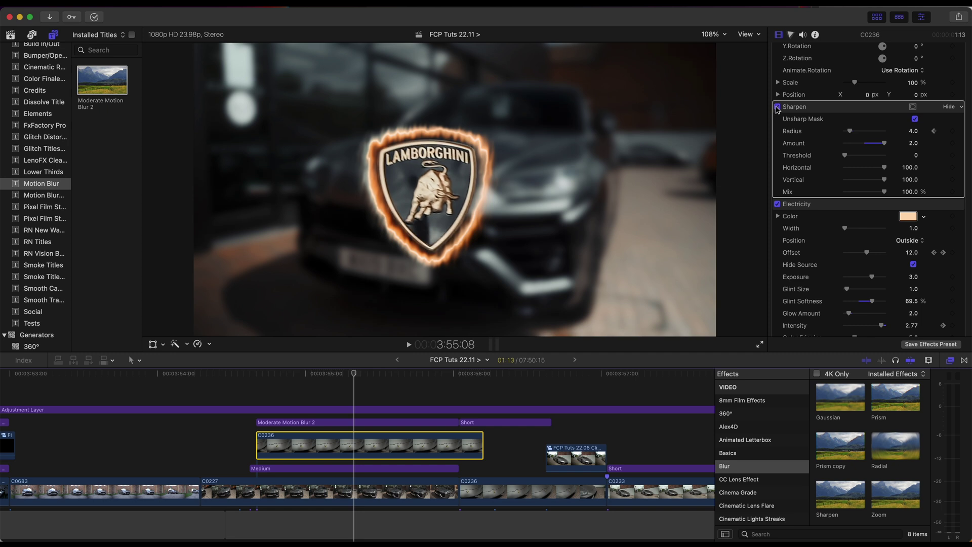
click(778, 204)
click(778, 204)
click(778, 204)
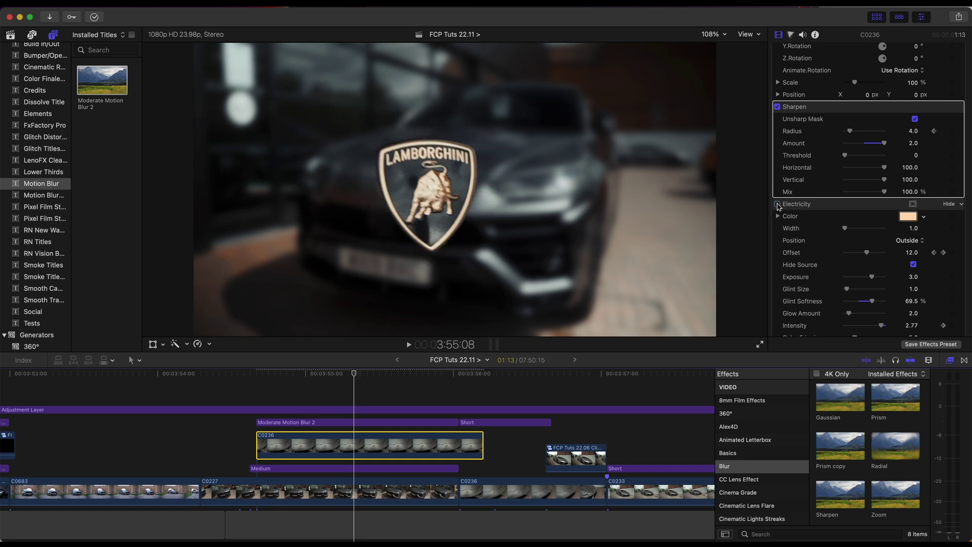
click(778, 204)
click(362, 375)
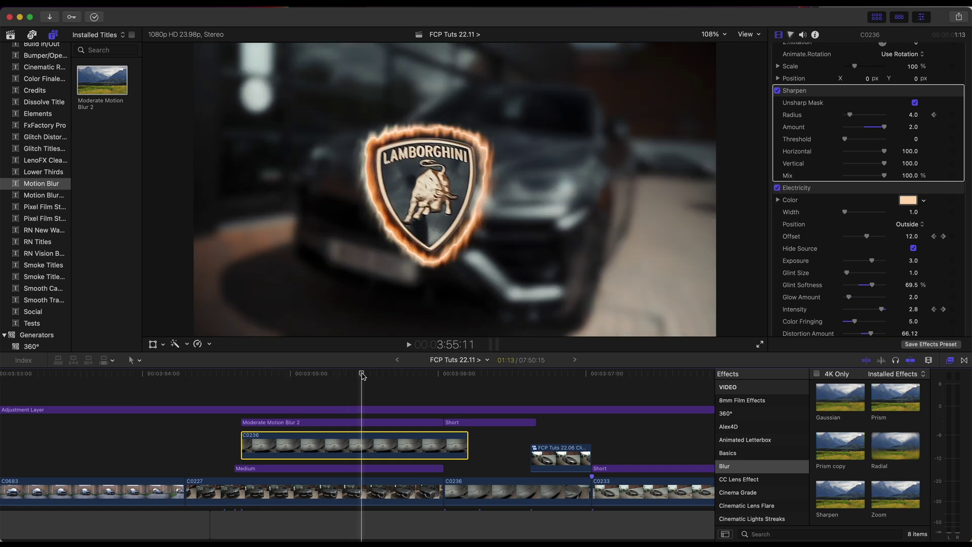